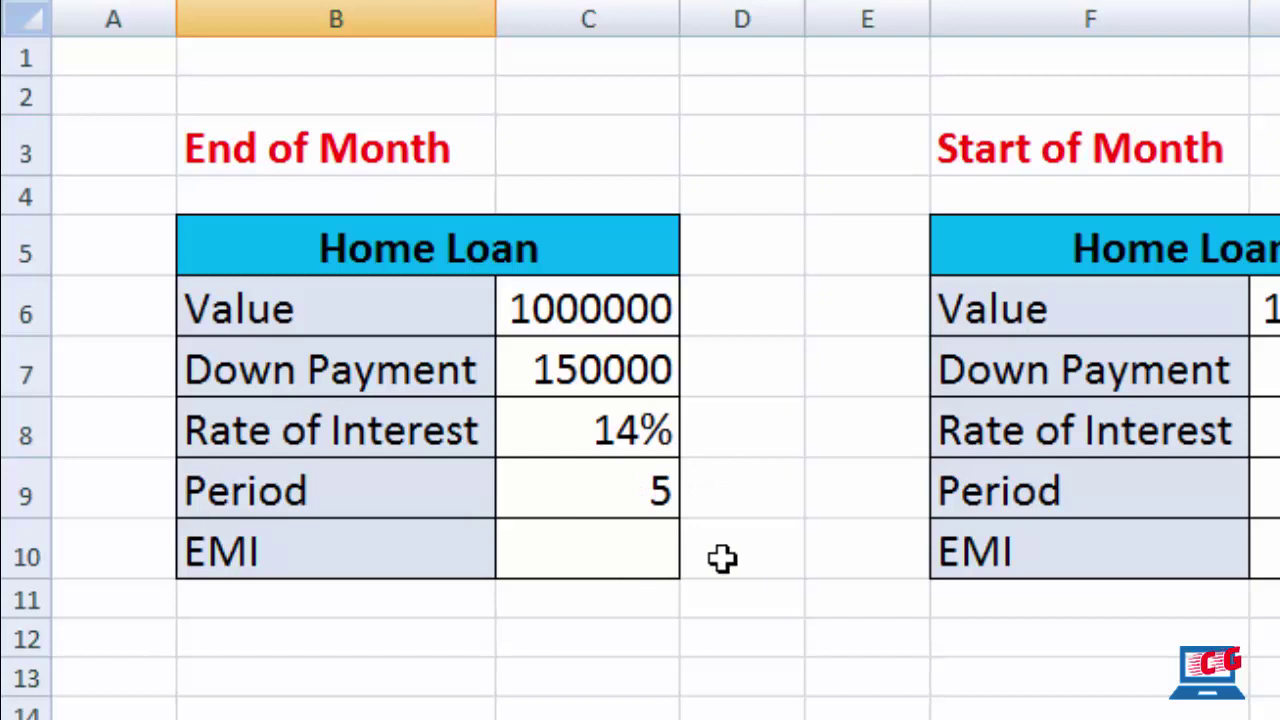
Enter =PMT(C8/12,C9*12,C6-C7) in C10 for the End of Month EMI, giving ($19,778.01).
left_click(595, 547)
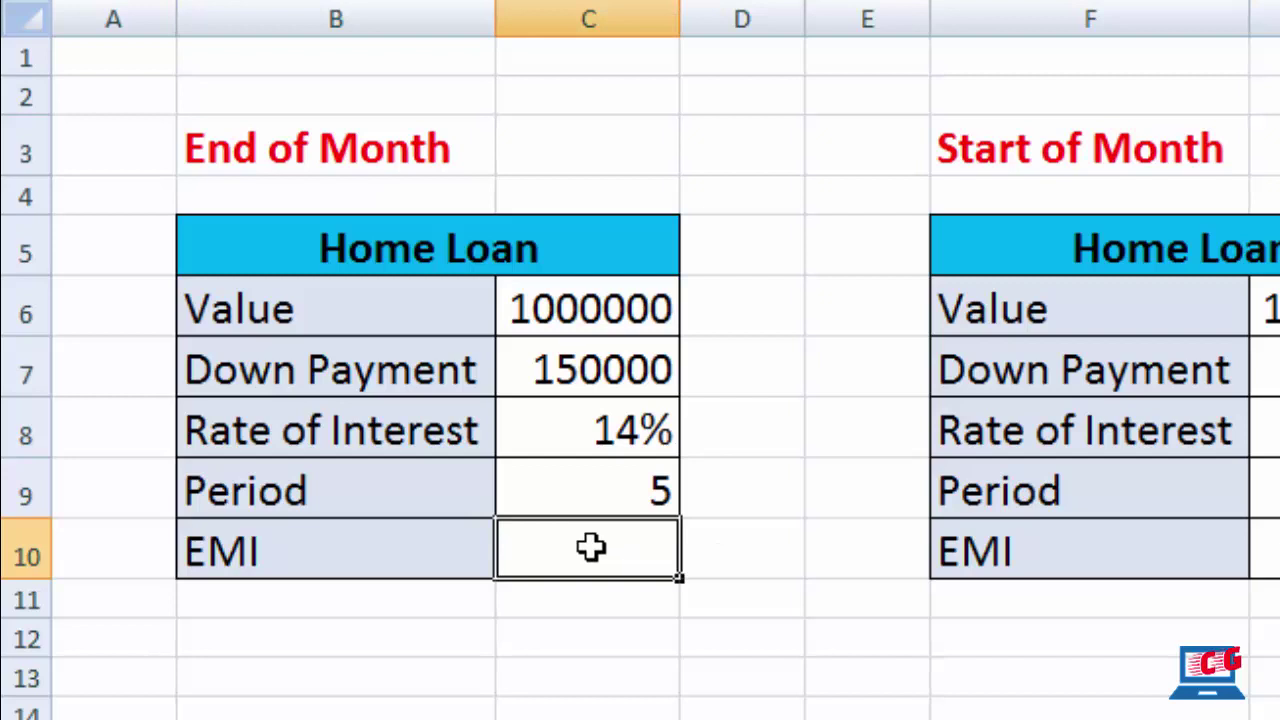
type("=")
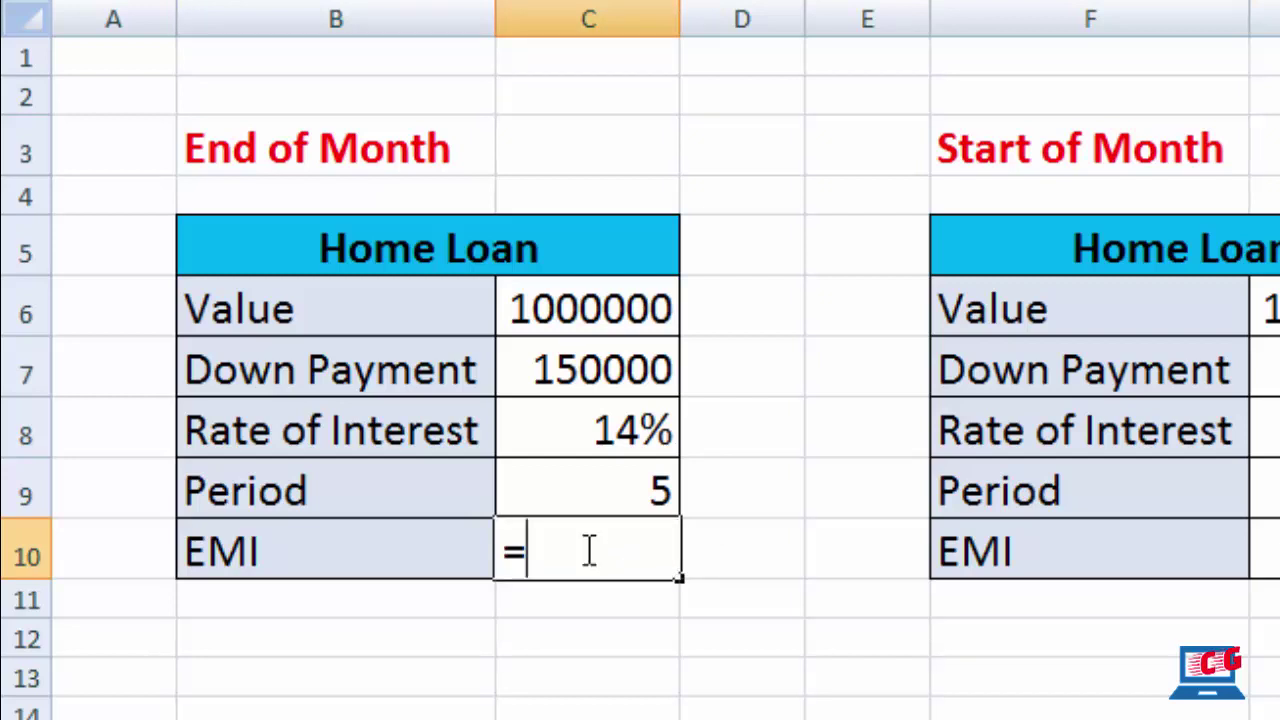
type("pmt")
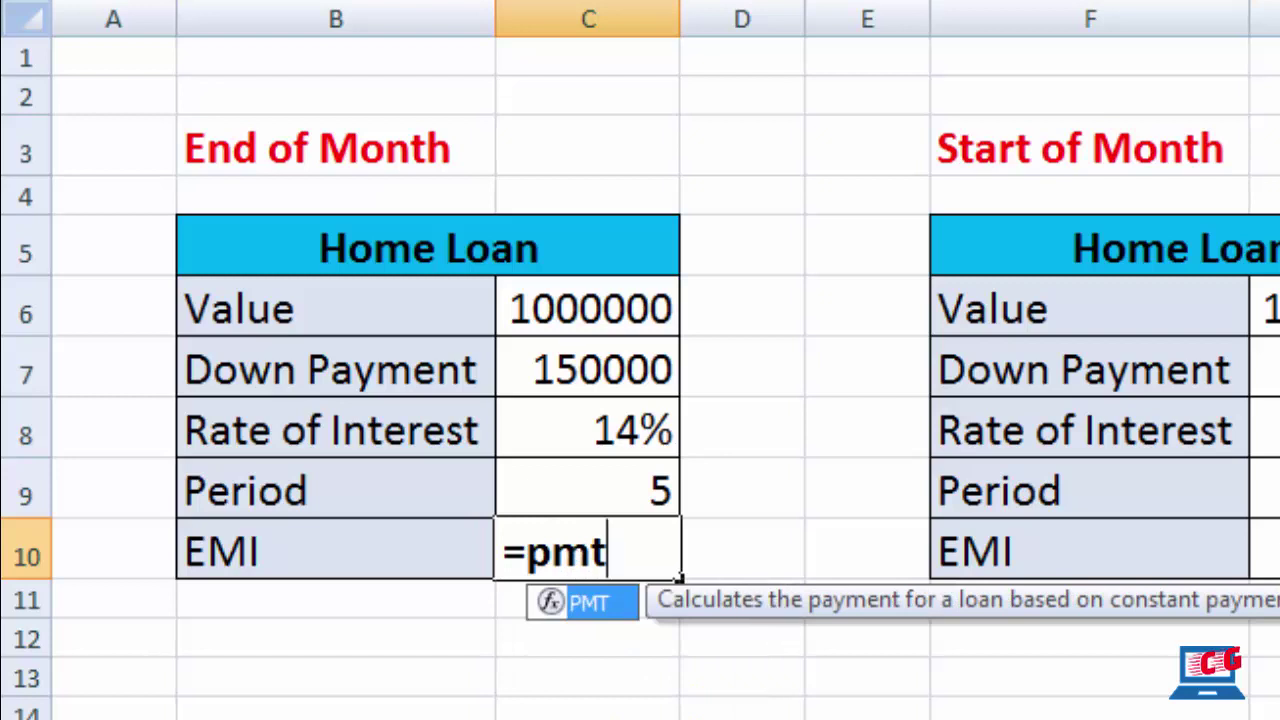
type("(")
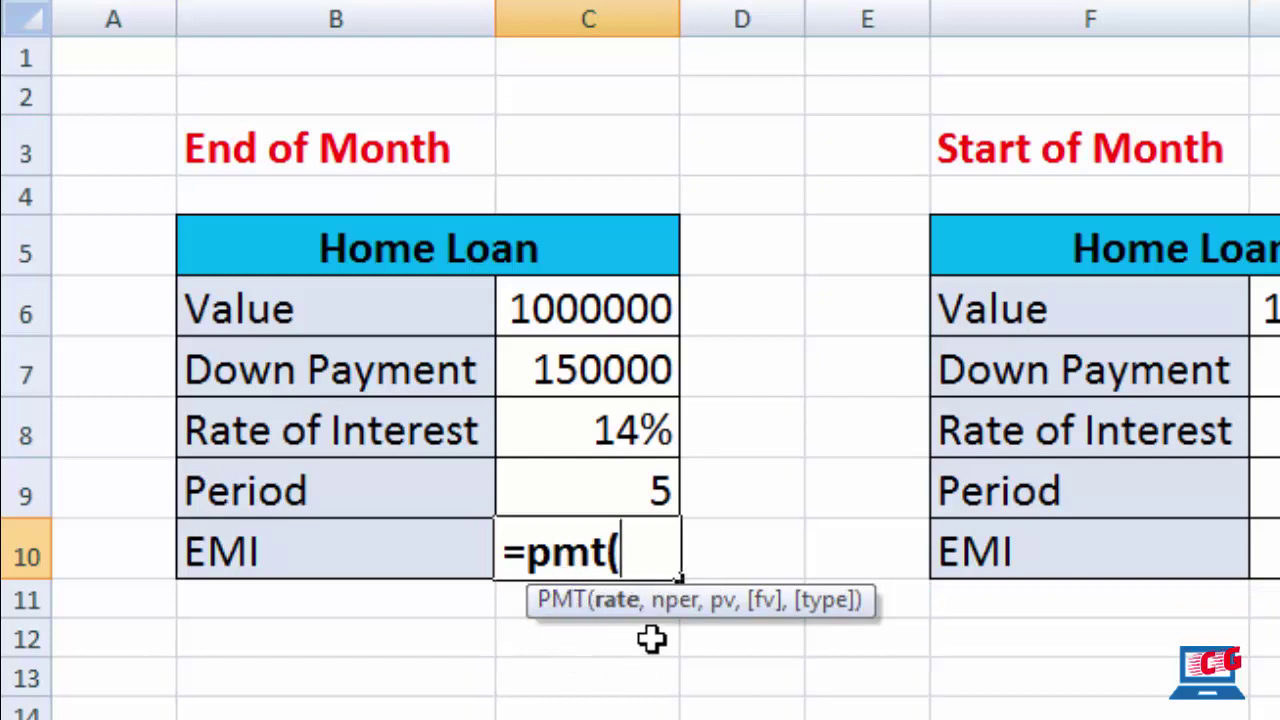
left_click(562, 433)
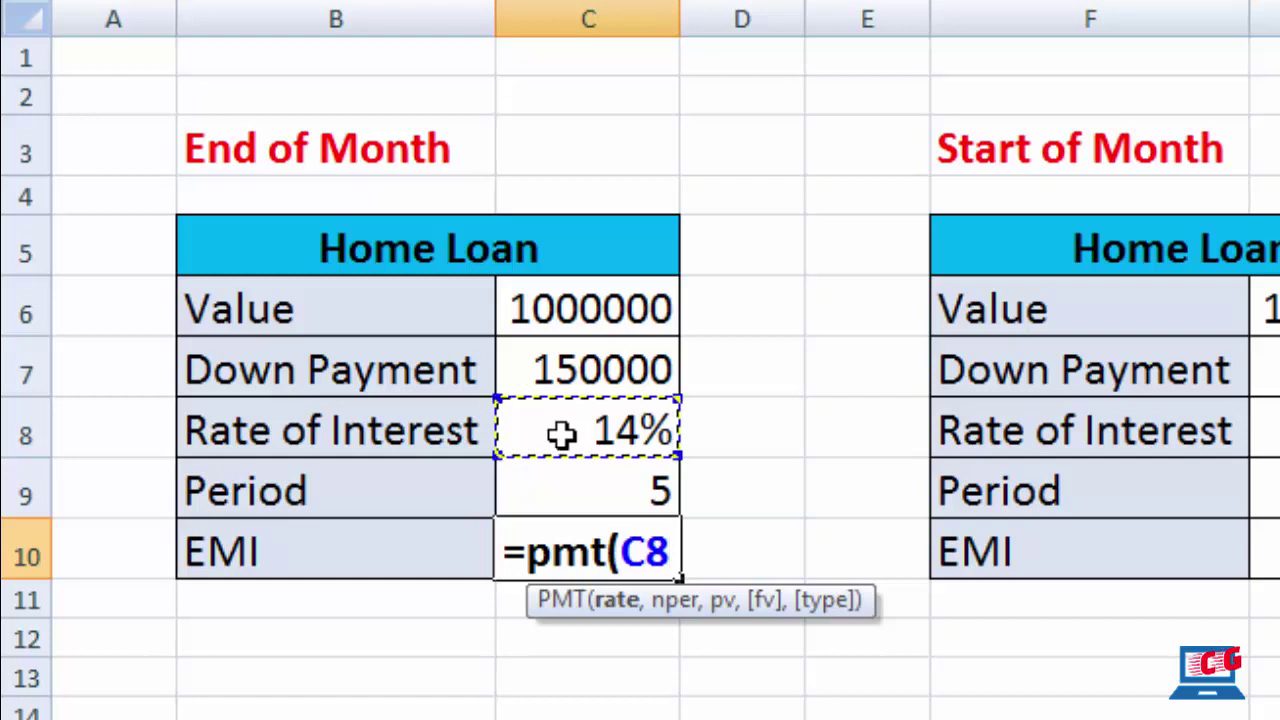
type("/12")
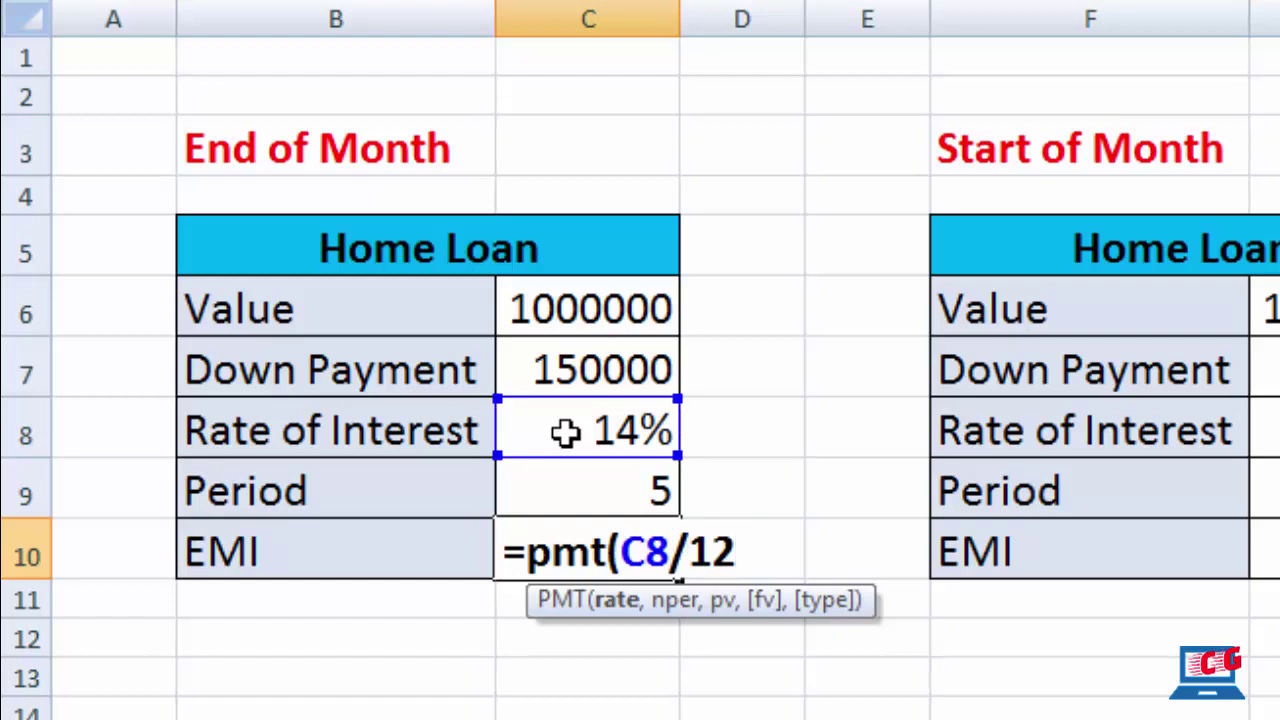
type(",")
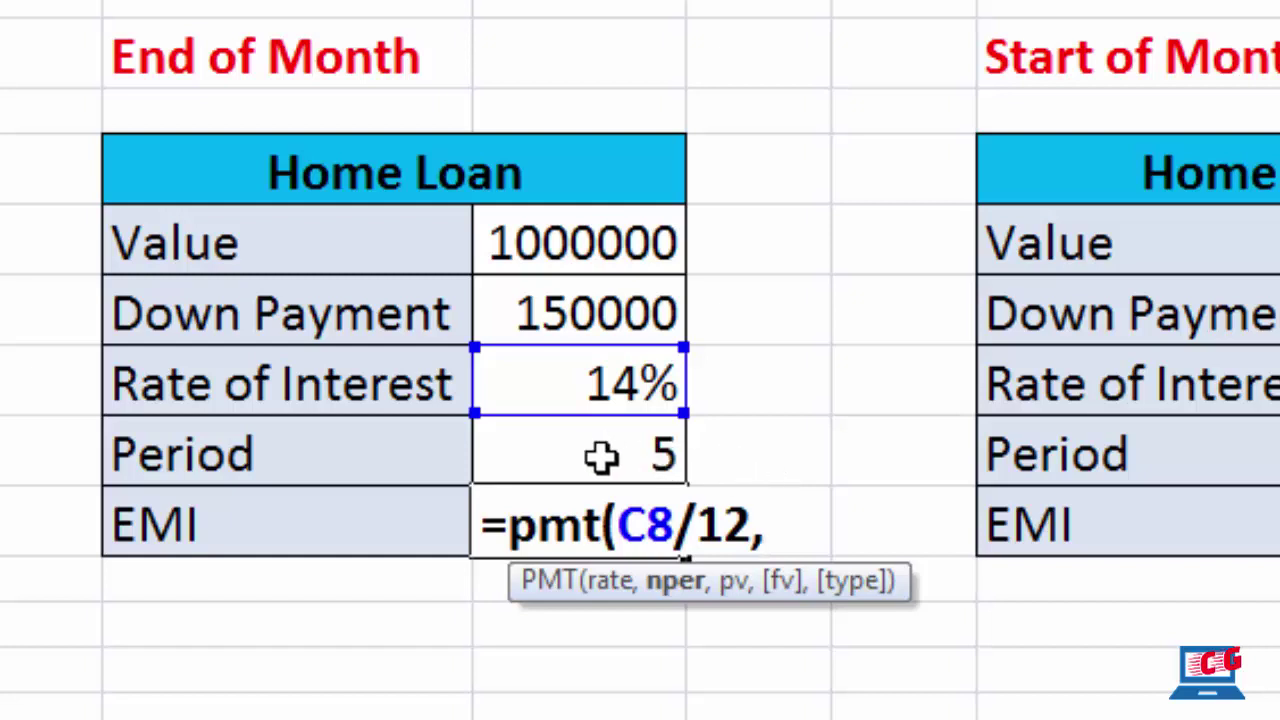
left_click(569, 455)
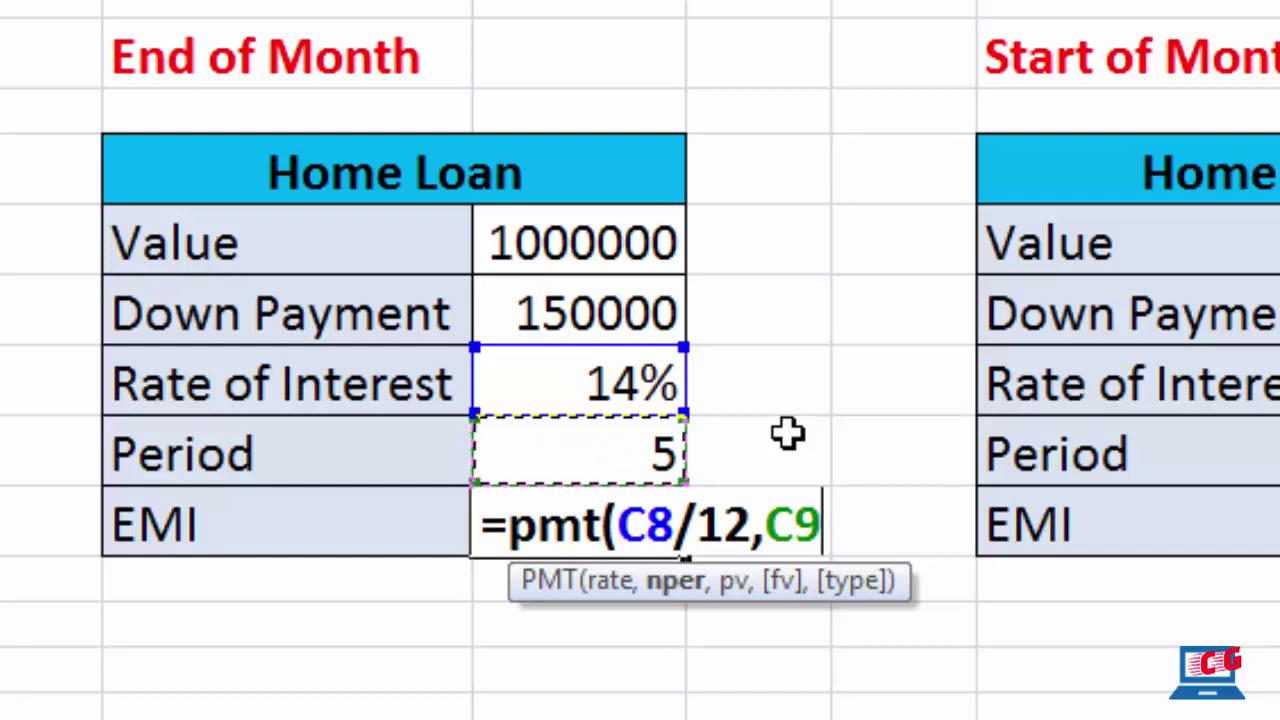
type("*12,")
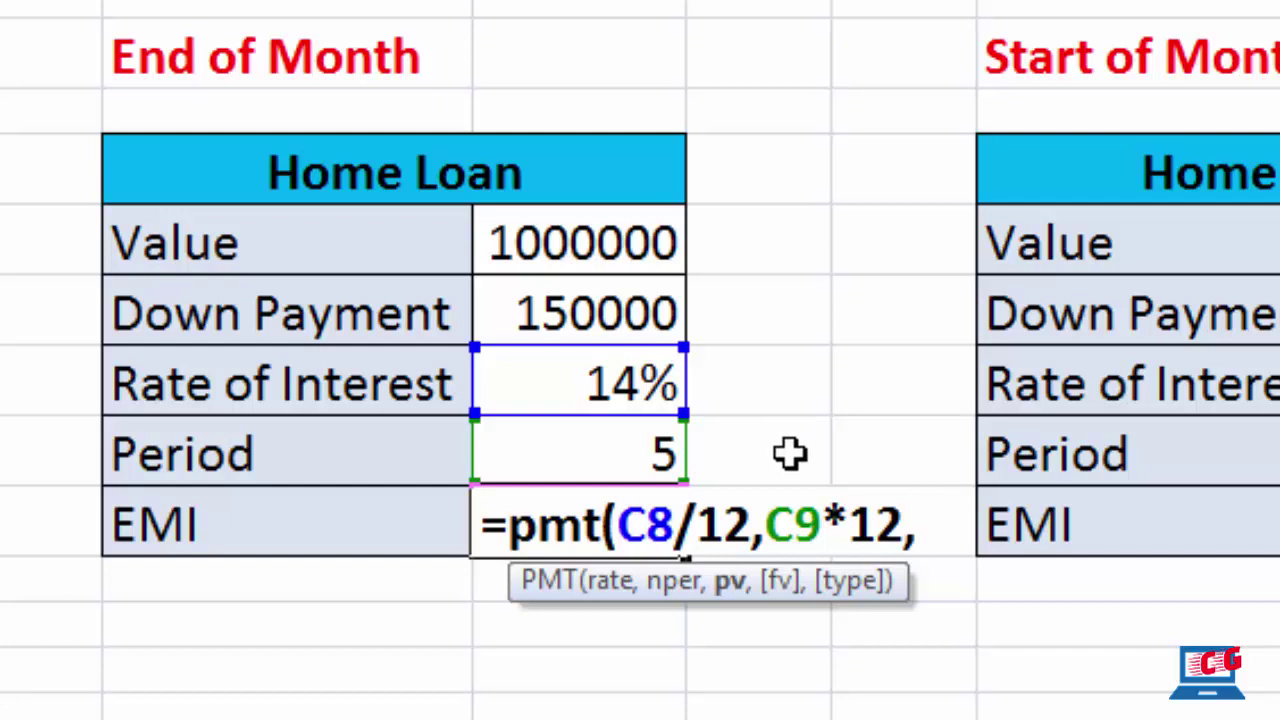
left_click(572, 240)
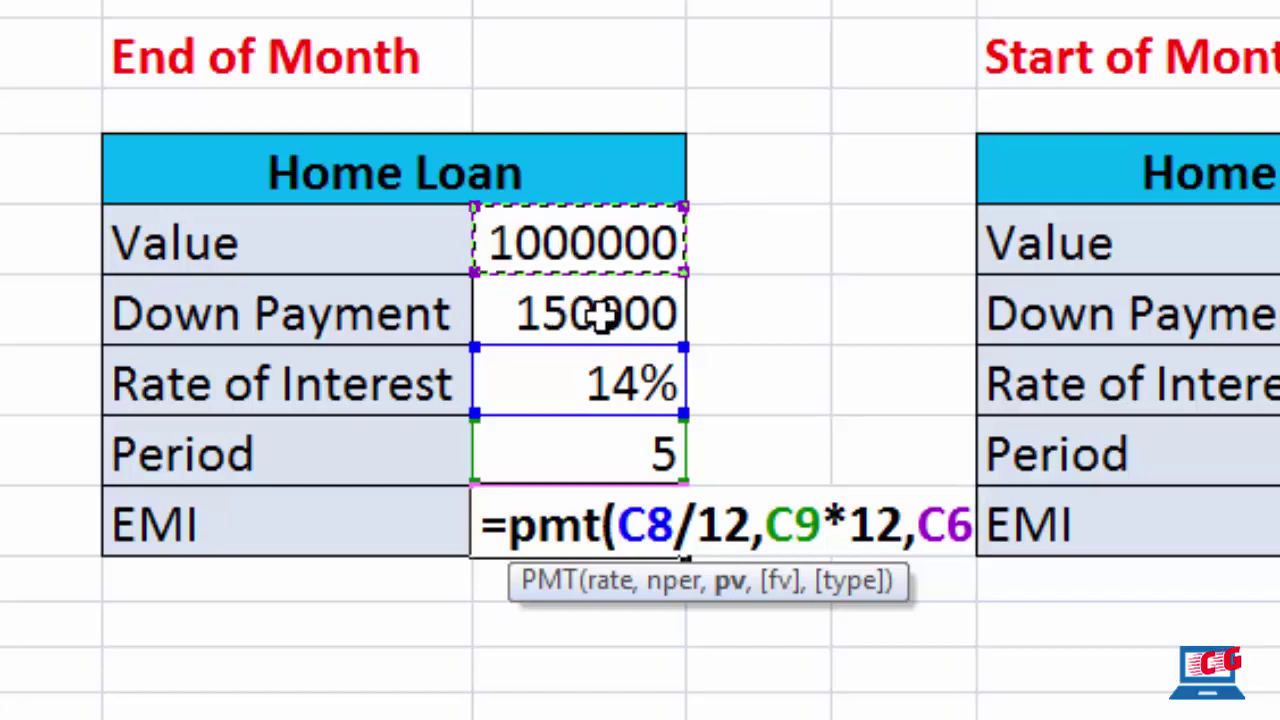
type("-")
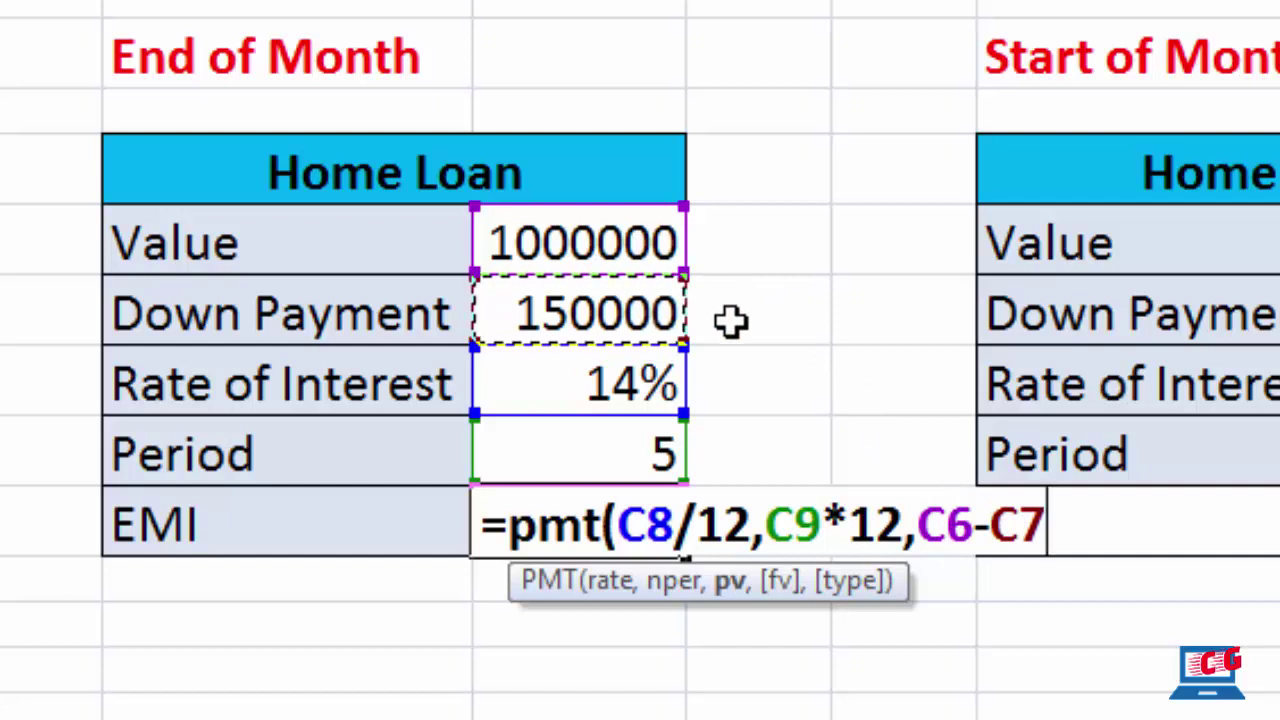
key("Return")
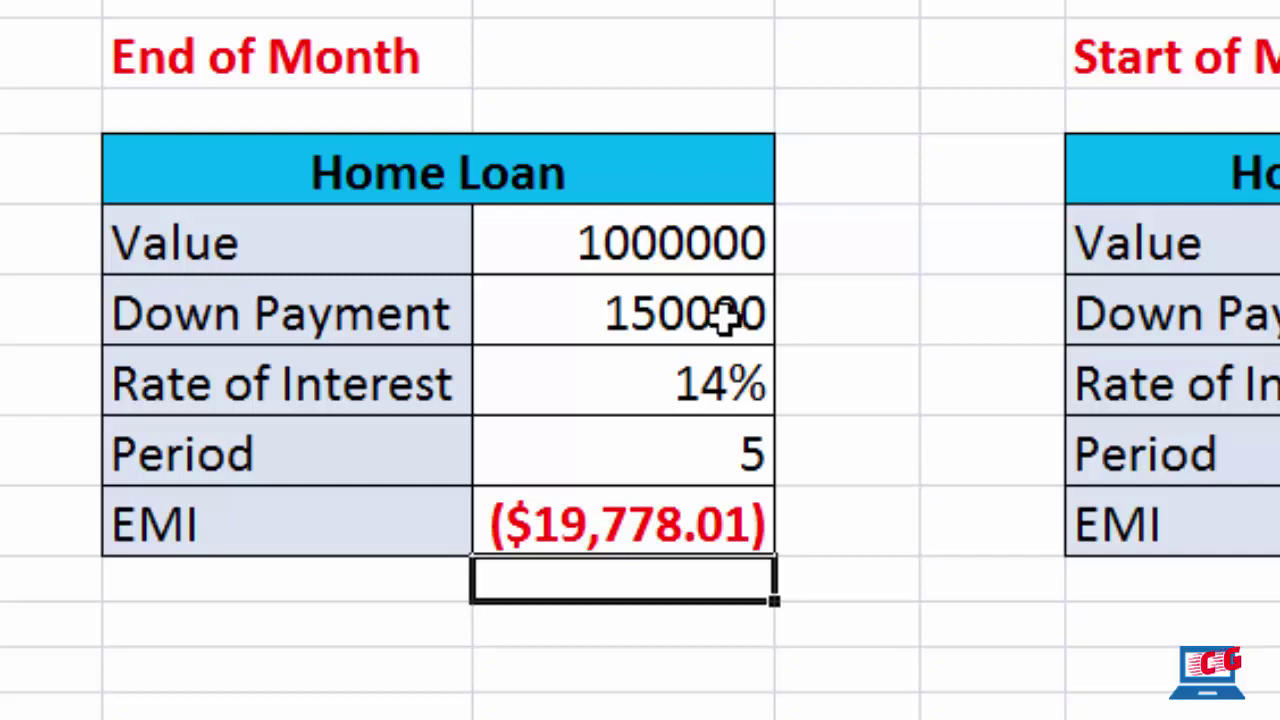
Apply Comma Style to the End of Month EMI in C10 so it reads (19,778.01).
left_click(668, 518)
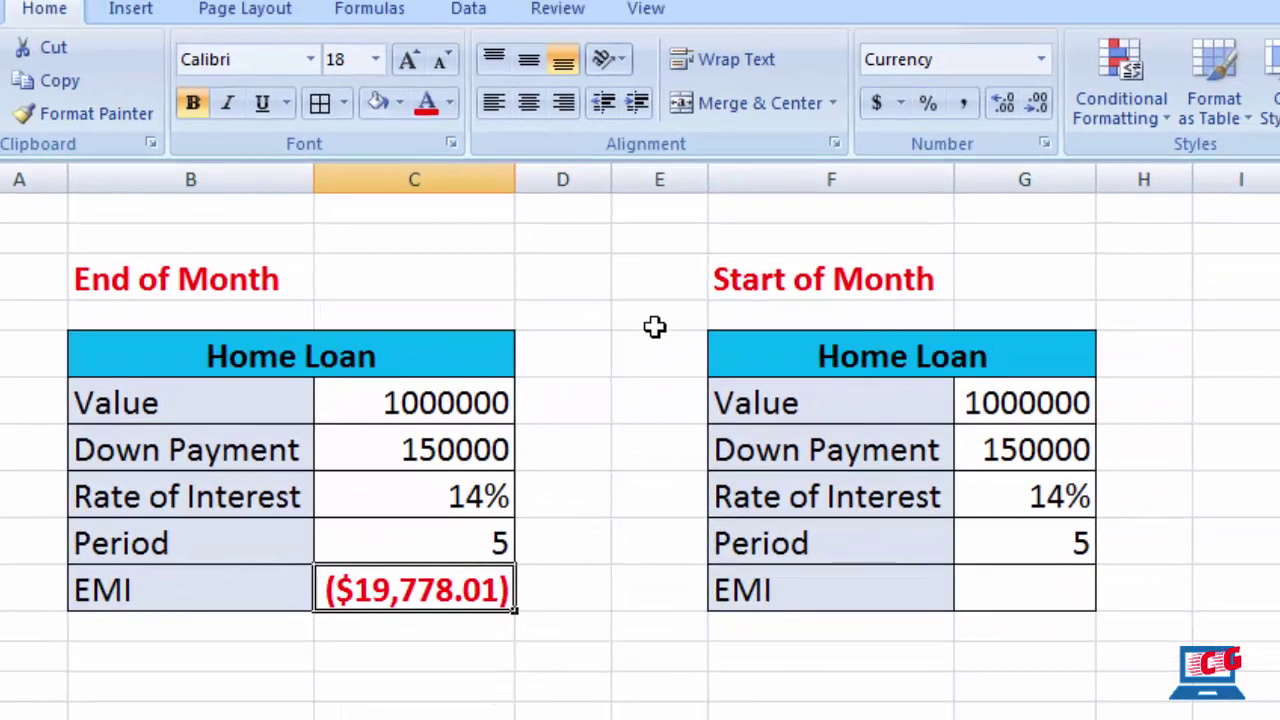
left_click(958, 104)
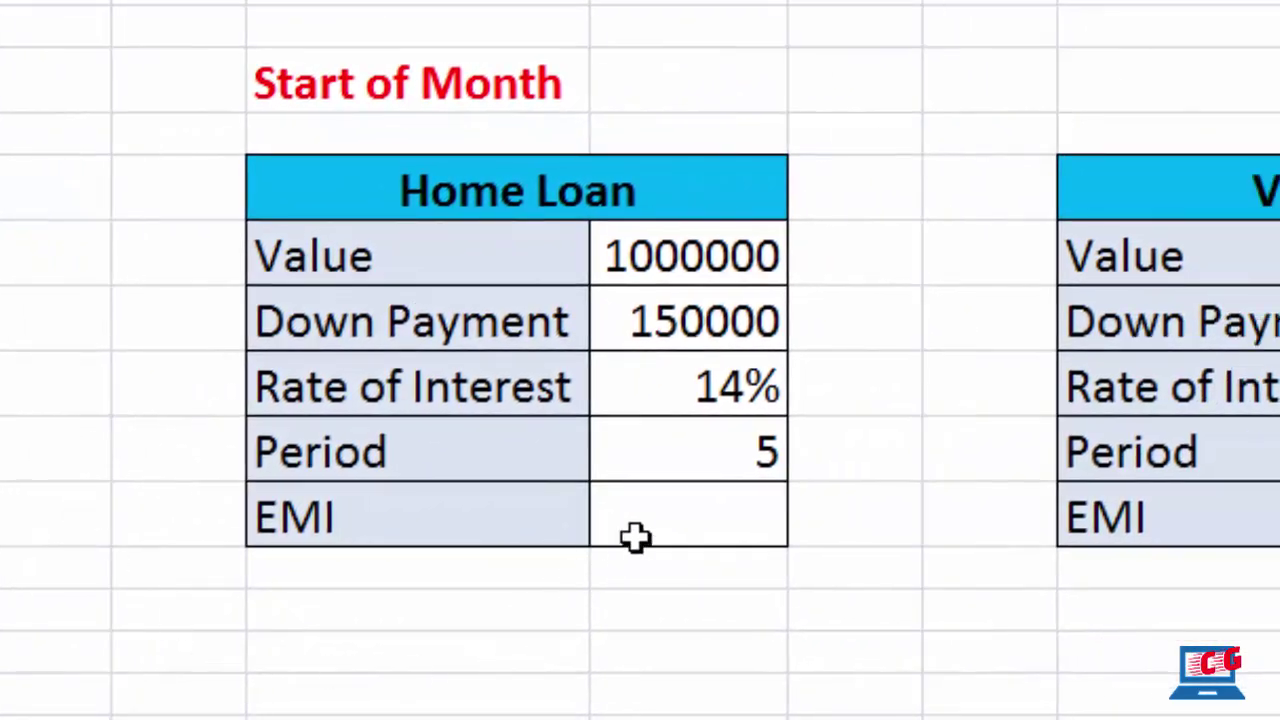
Enter =PMT(G8/12,G9*12,G6-G7,0,1) for the Start of Month EMI, giving ($19,549.93).
left_click(634, 536)
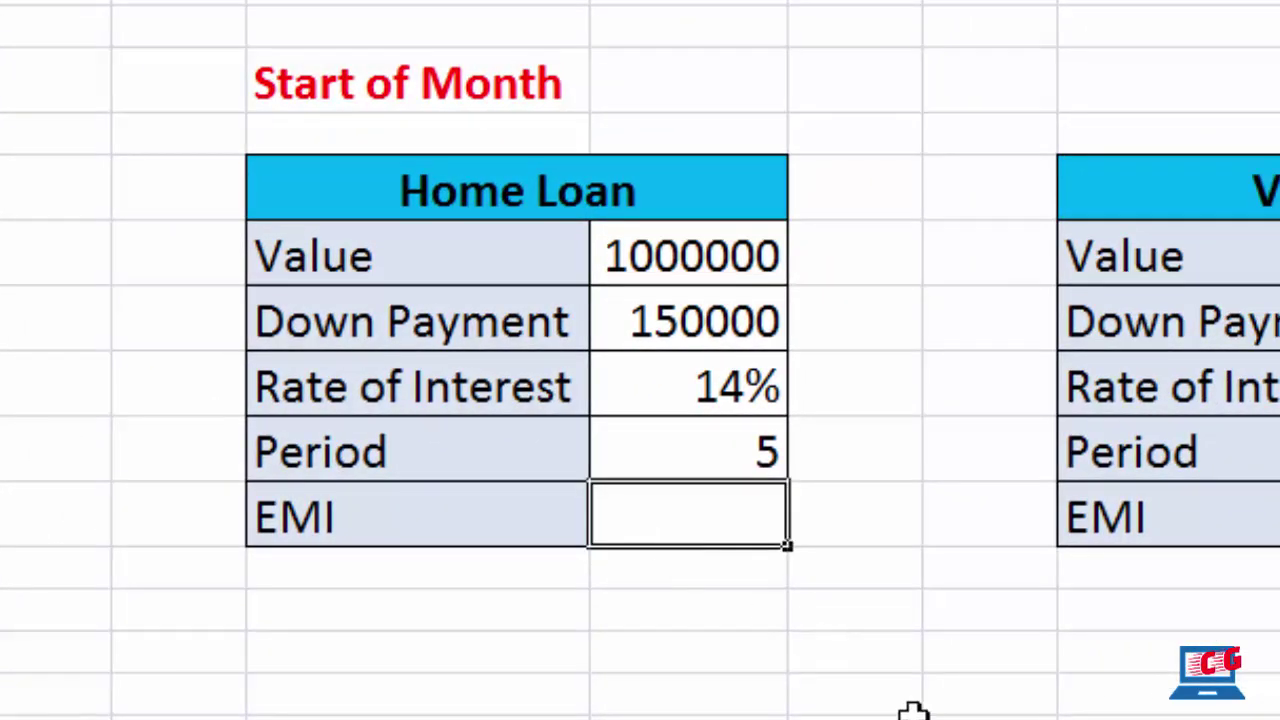
type("=")
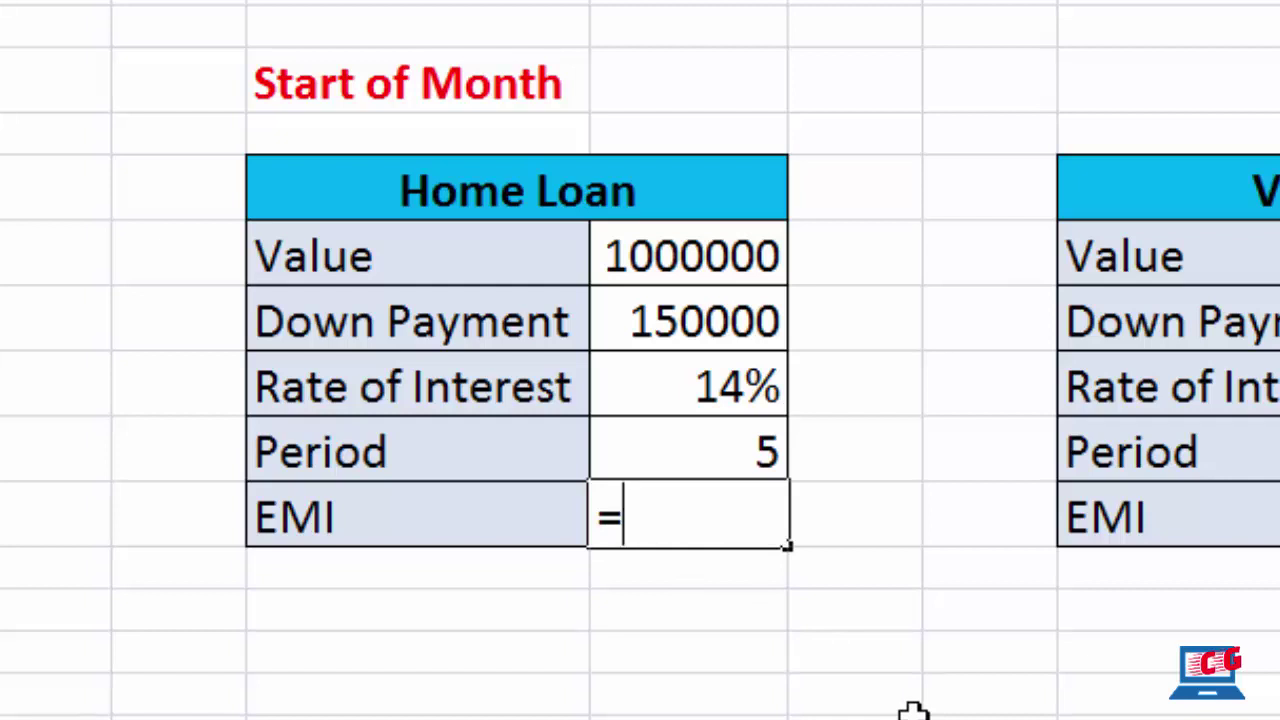
type("pmt")
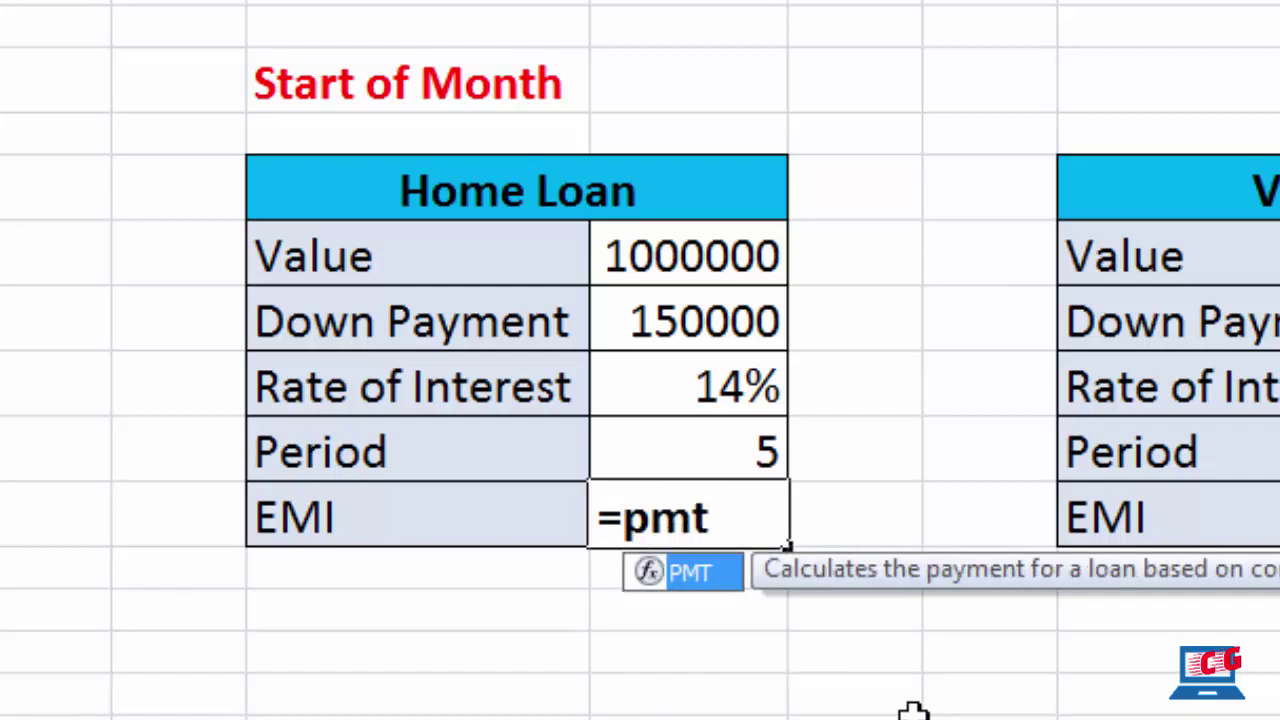
type("(")
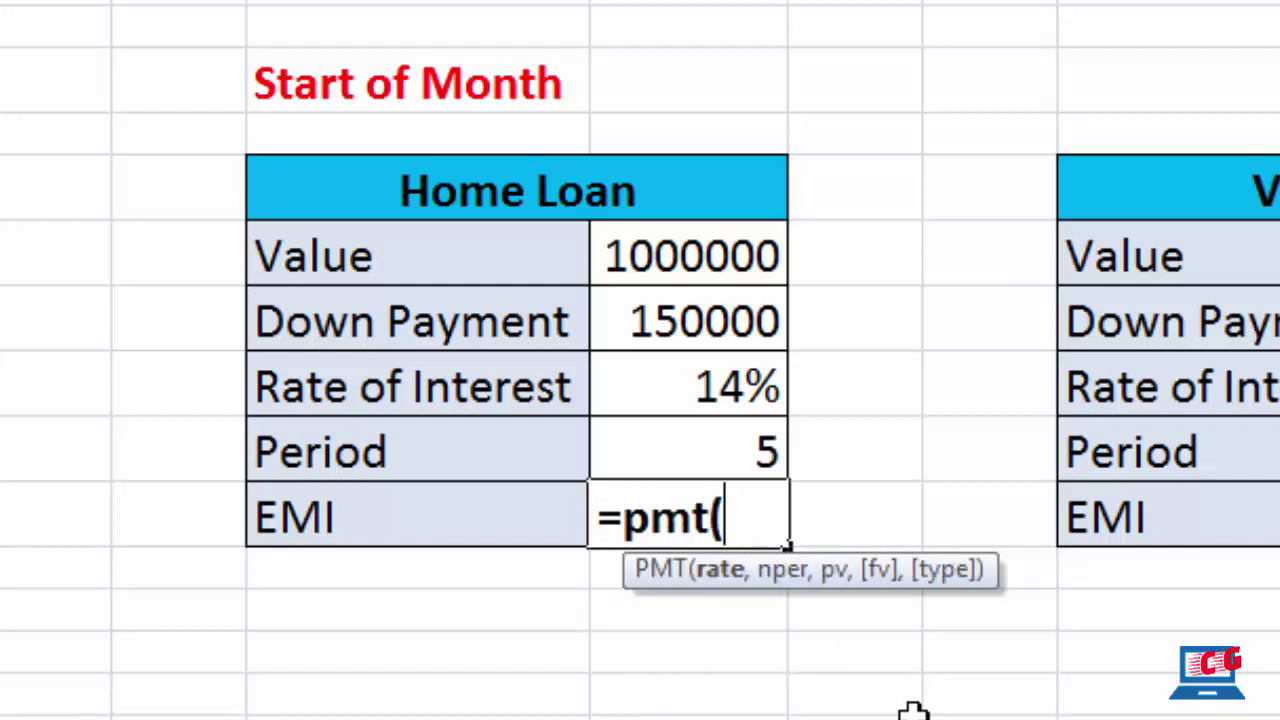
left_click(740, 388)
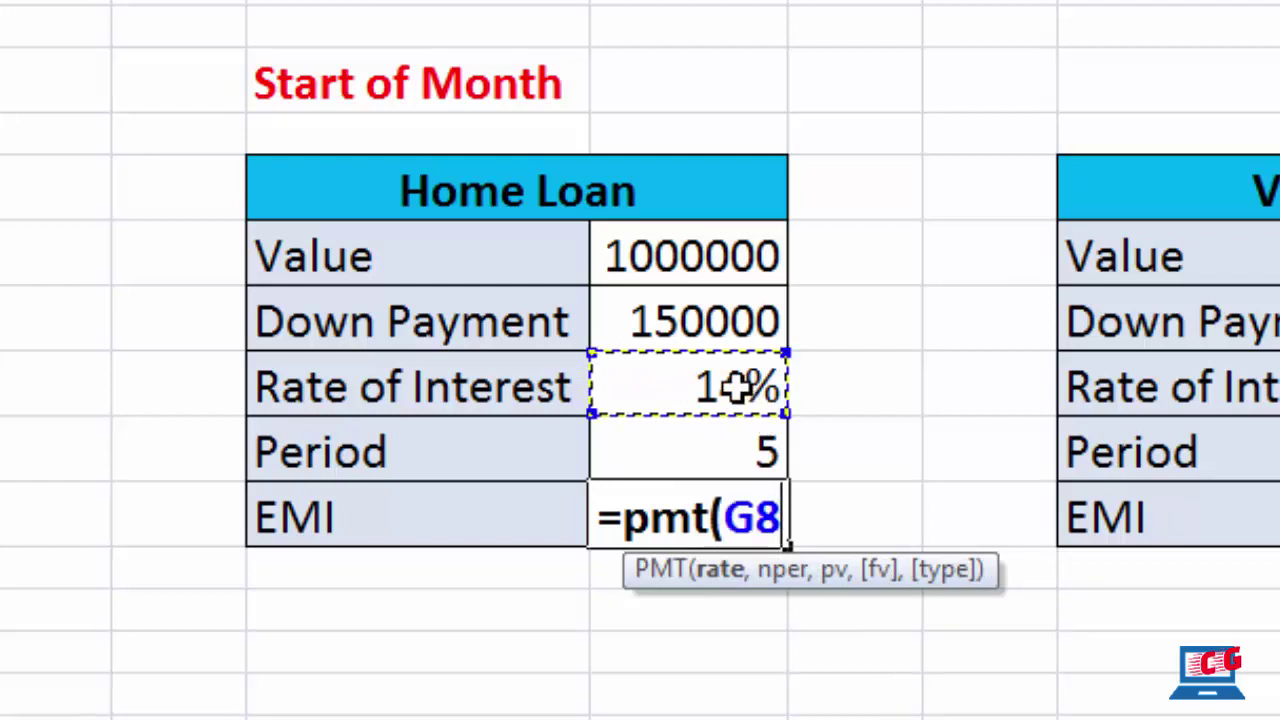
type("/12")
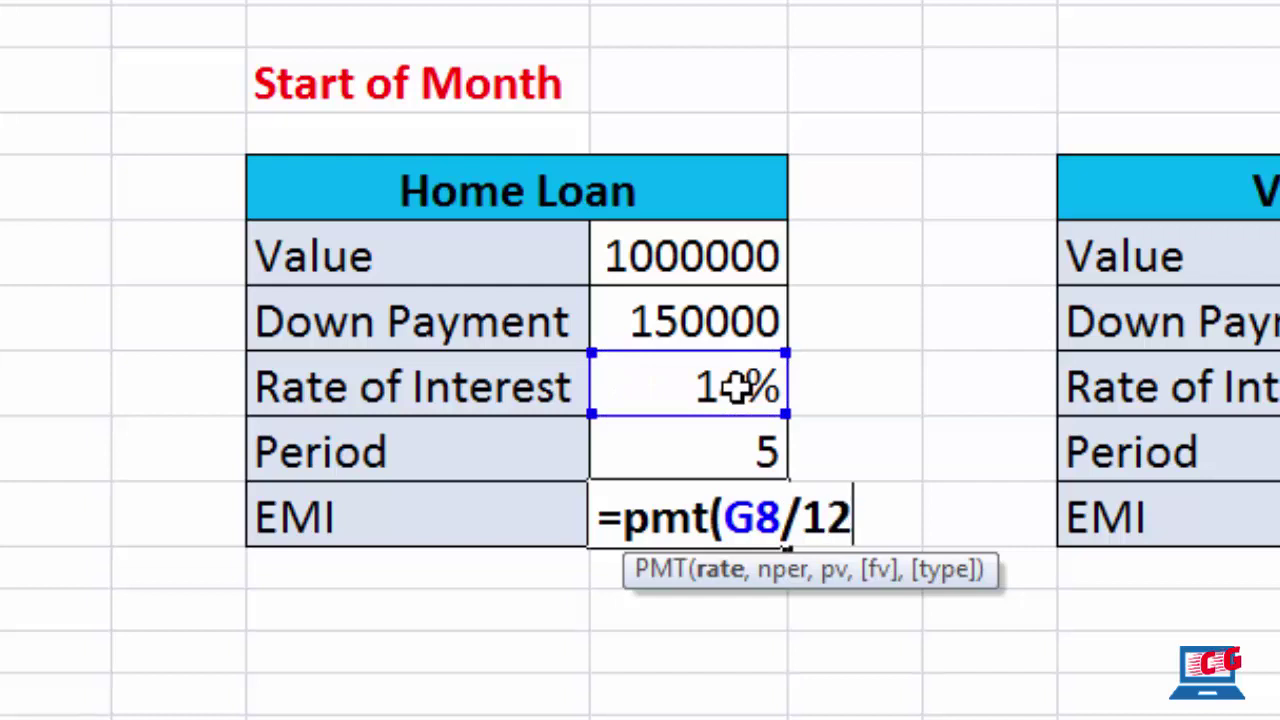
type(",")
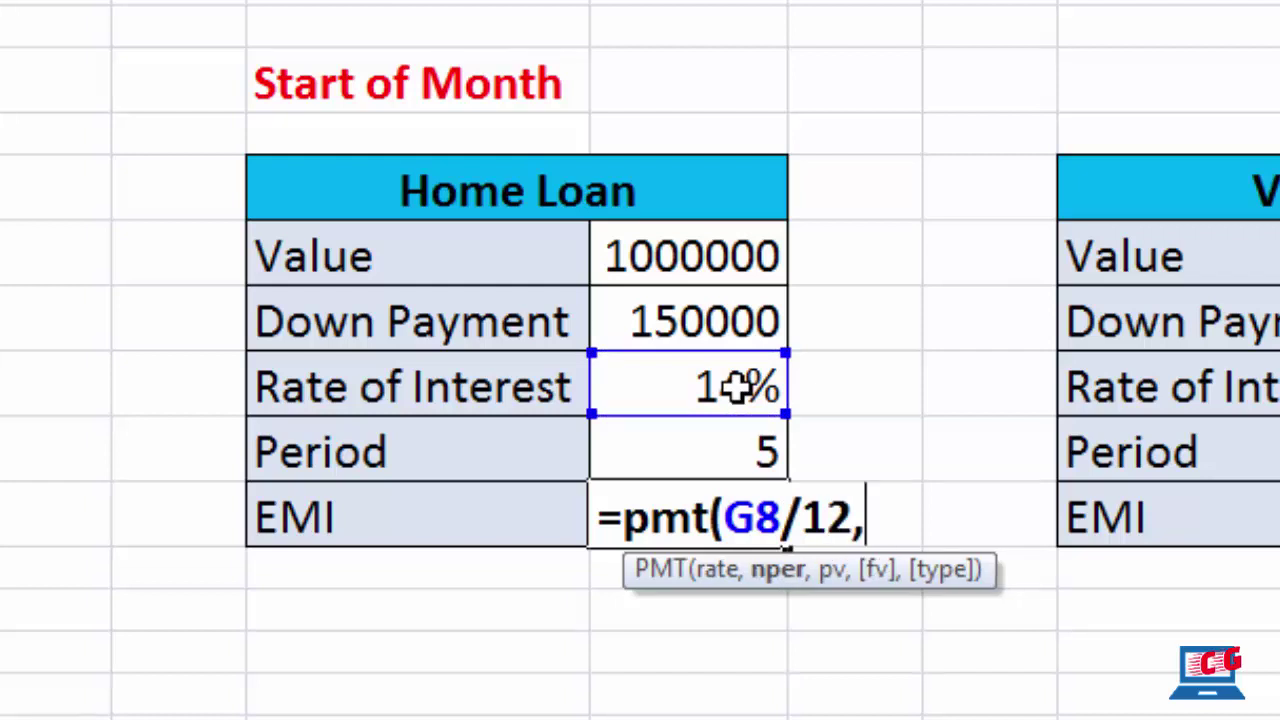
left_click(728, 448)
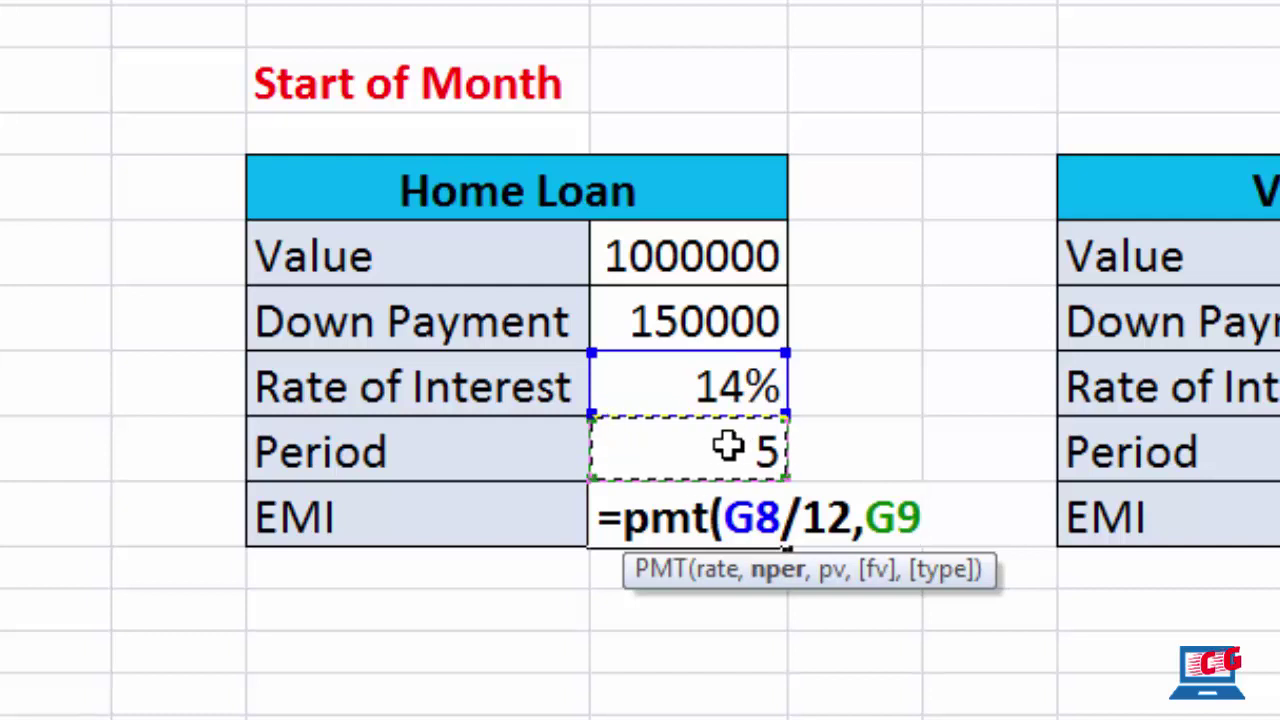
type("*12")
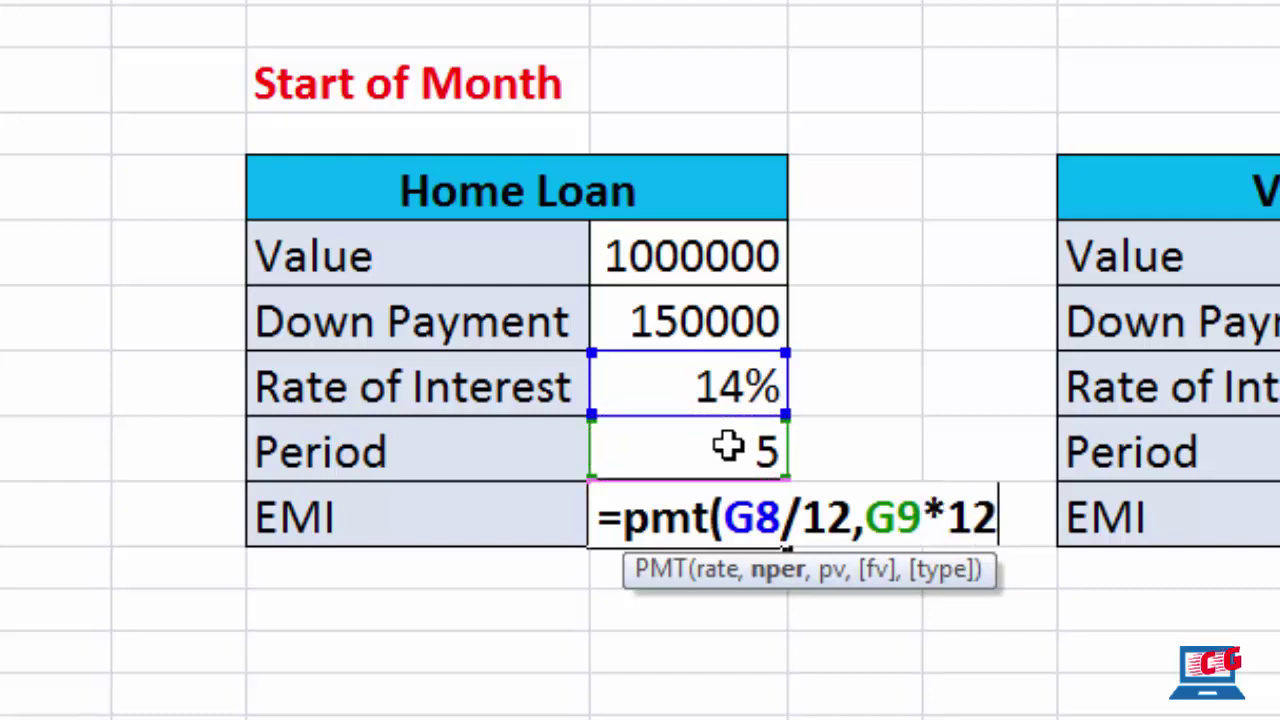
type(",")
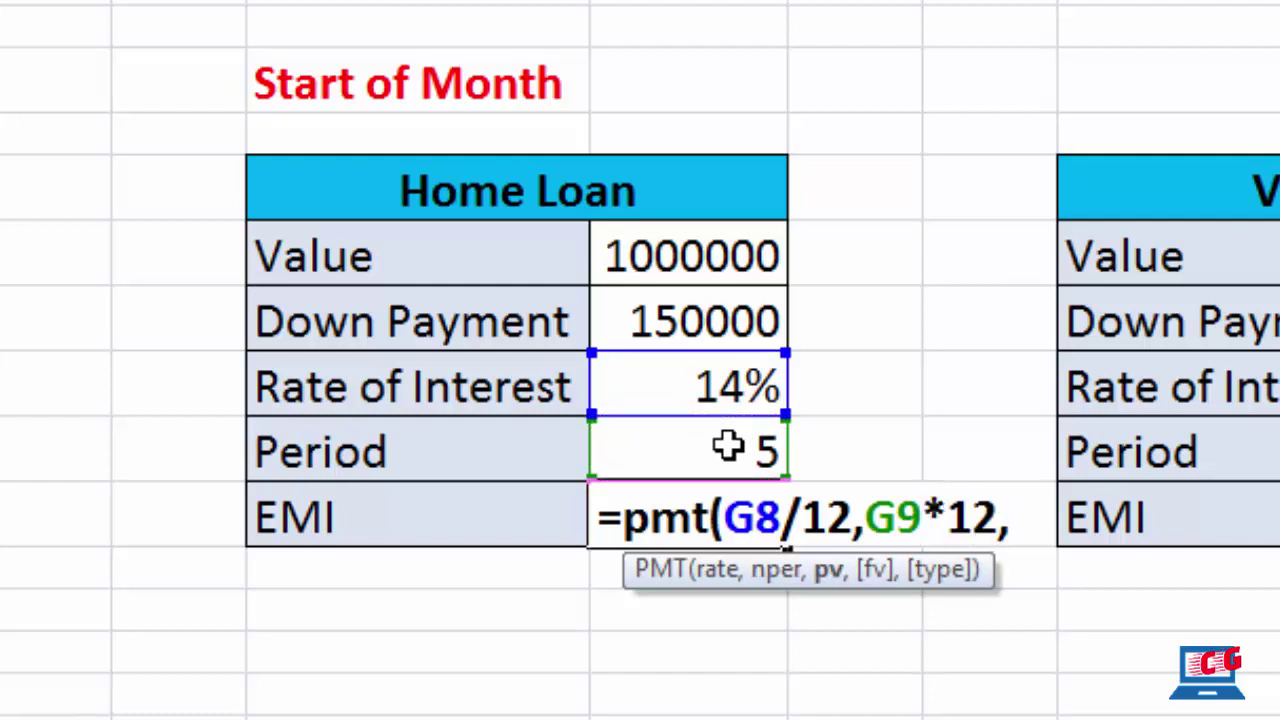
left_click(693, 257)
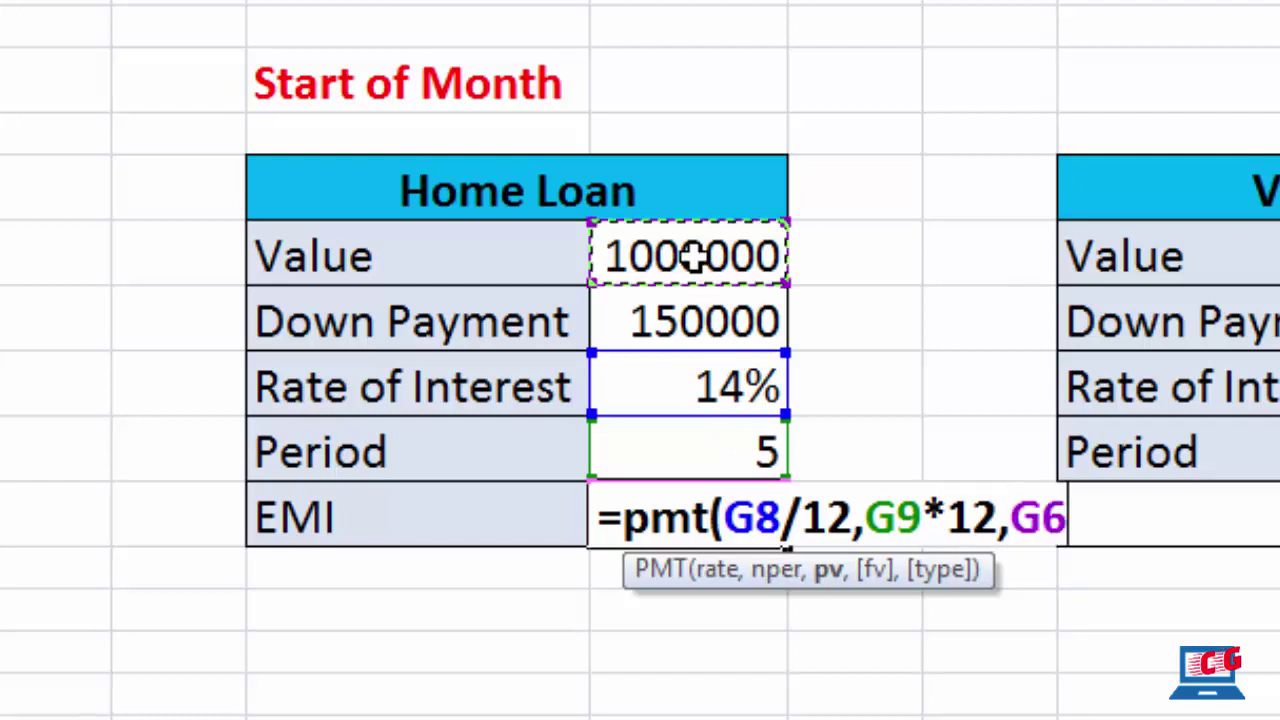
type("-")
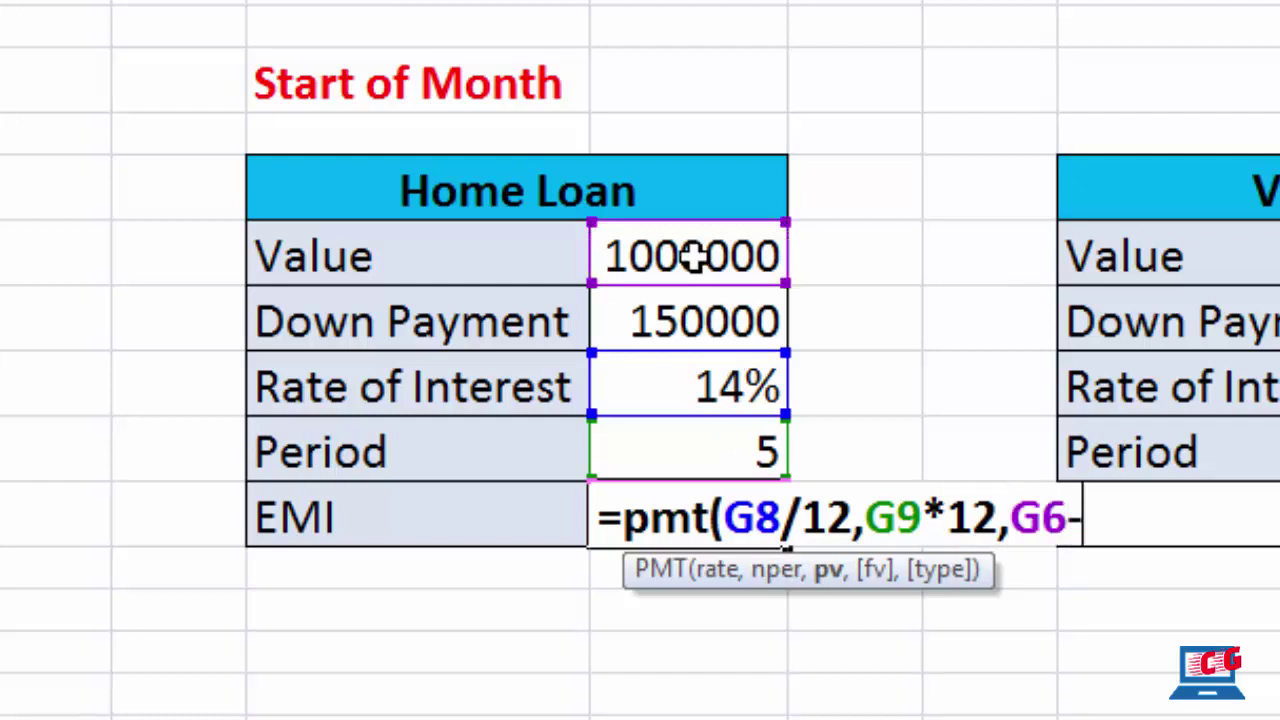
left_click(683, 318)
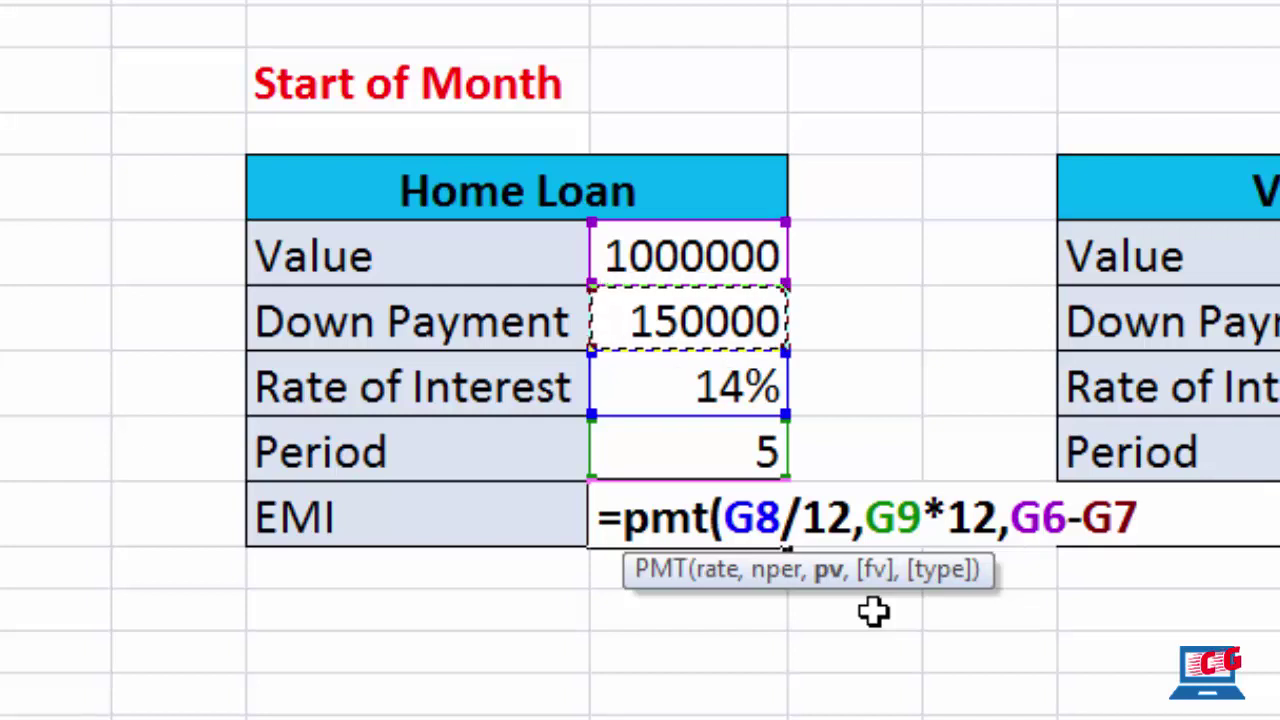
type(",0")
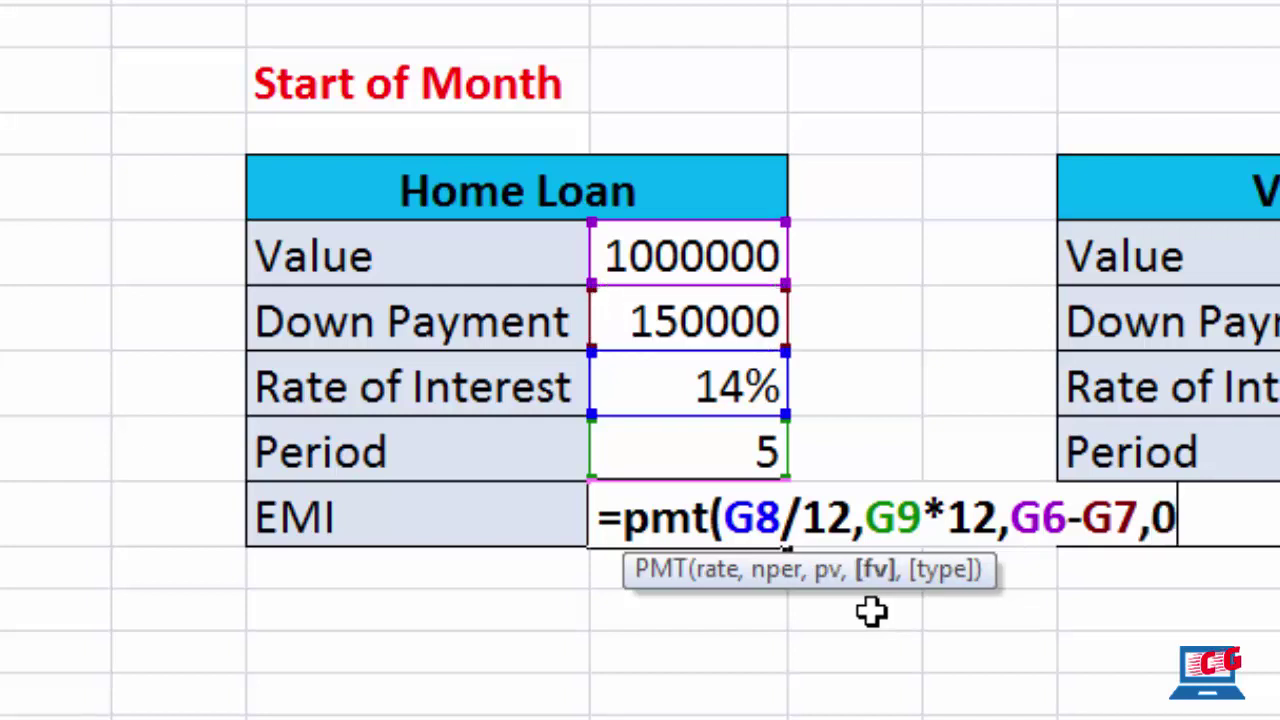
type(",")
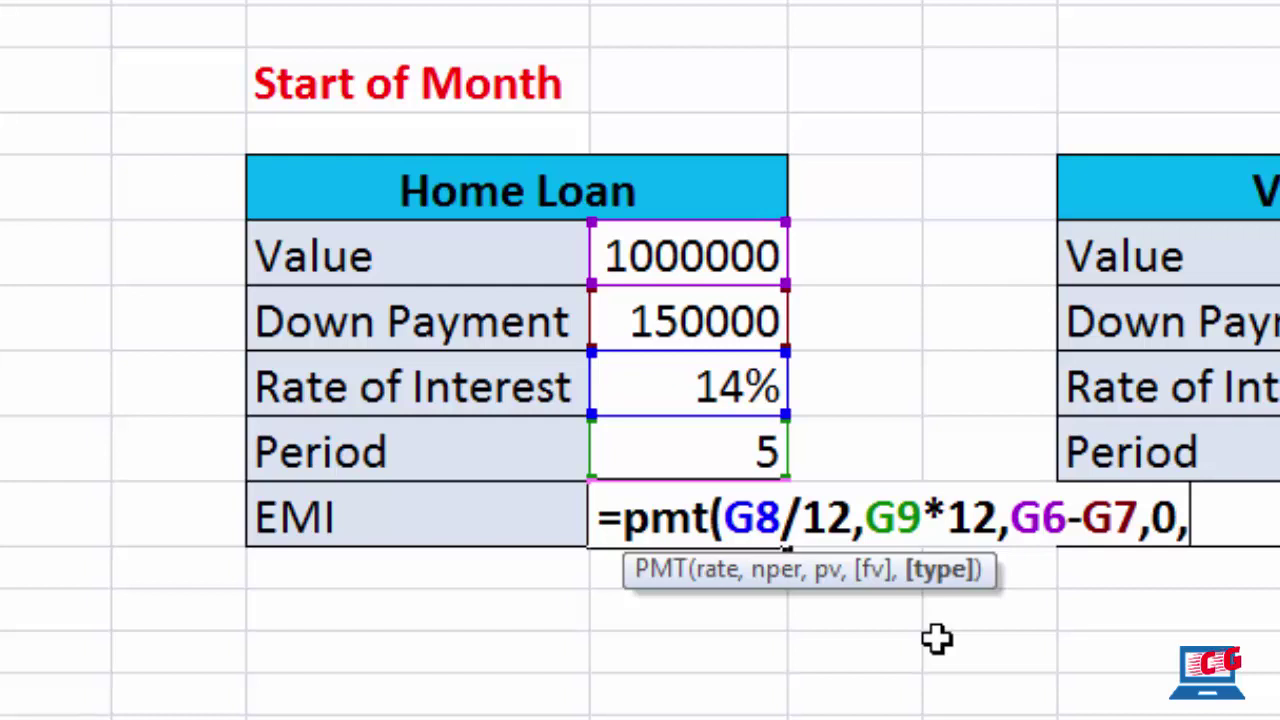
type("1")
type(")")
key("Return")
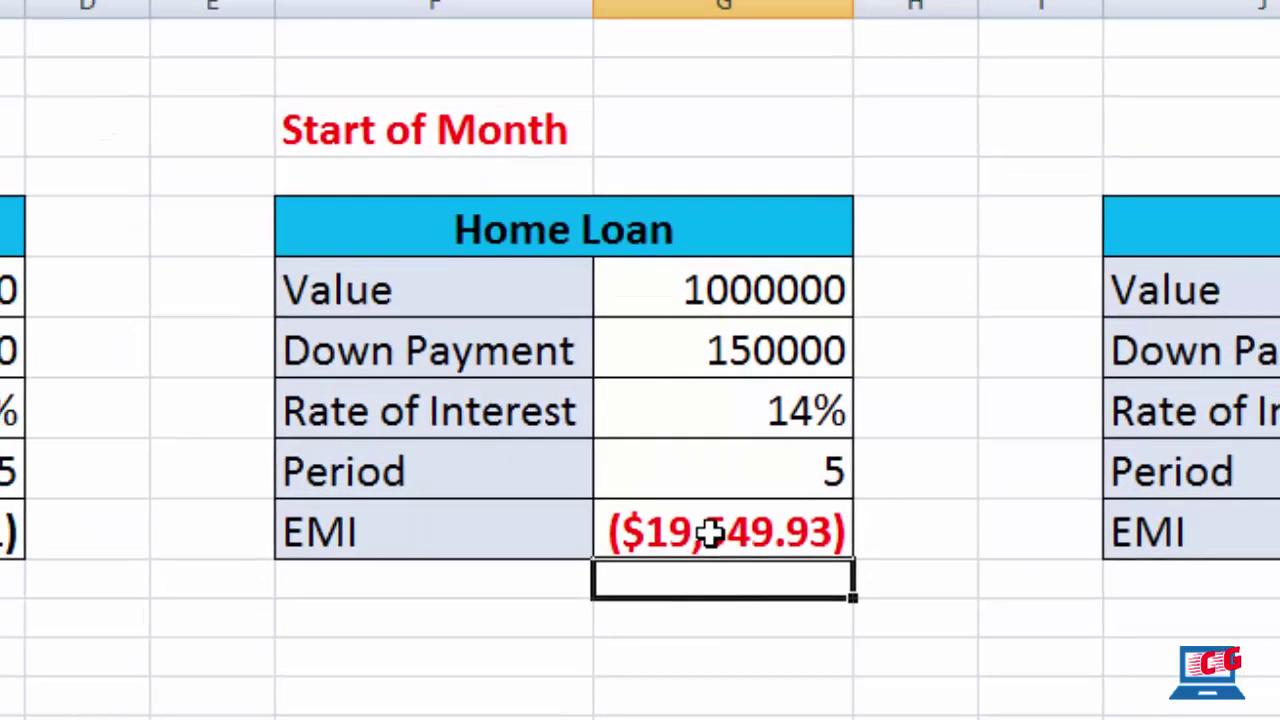
Apply Comma Style to the Start of Month home loan EMI, removing the currency symbol.
left_click(722, 522)
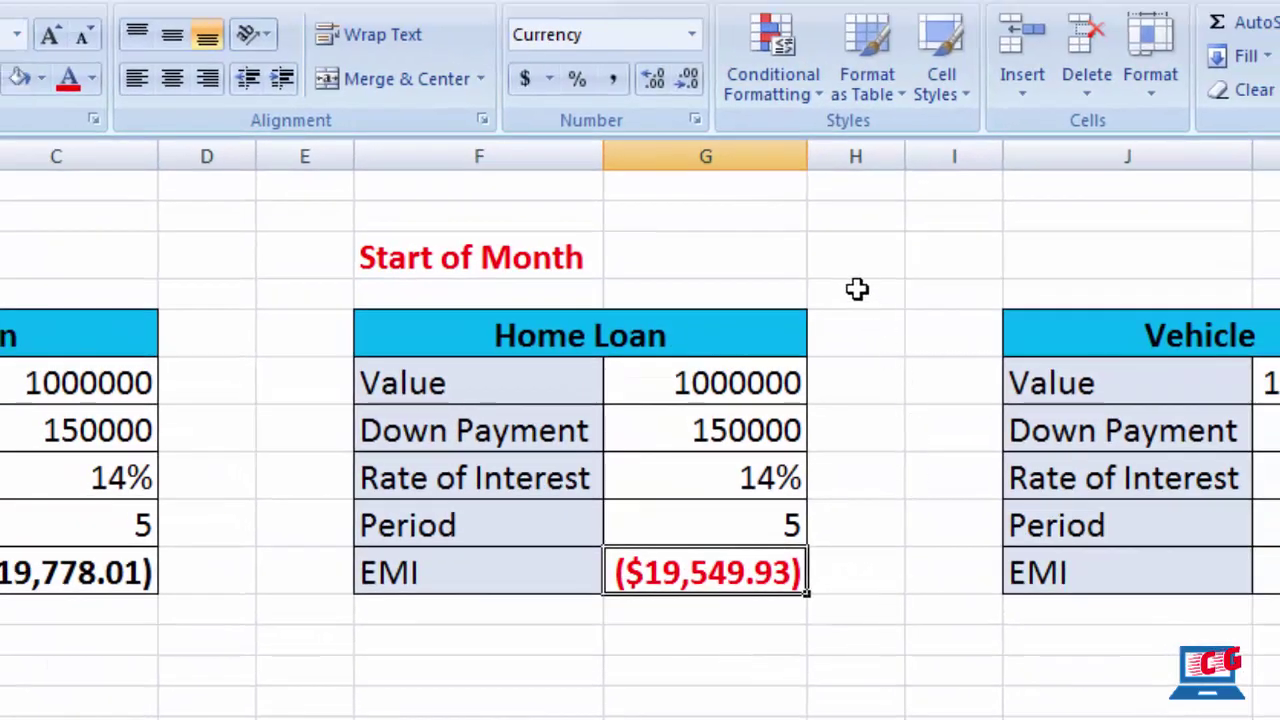
left_click(614, 95)
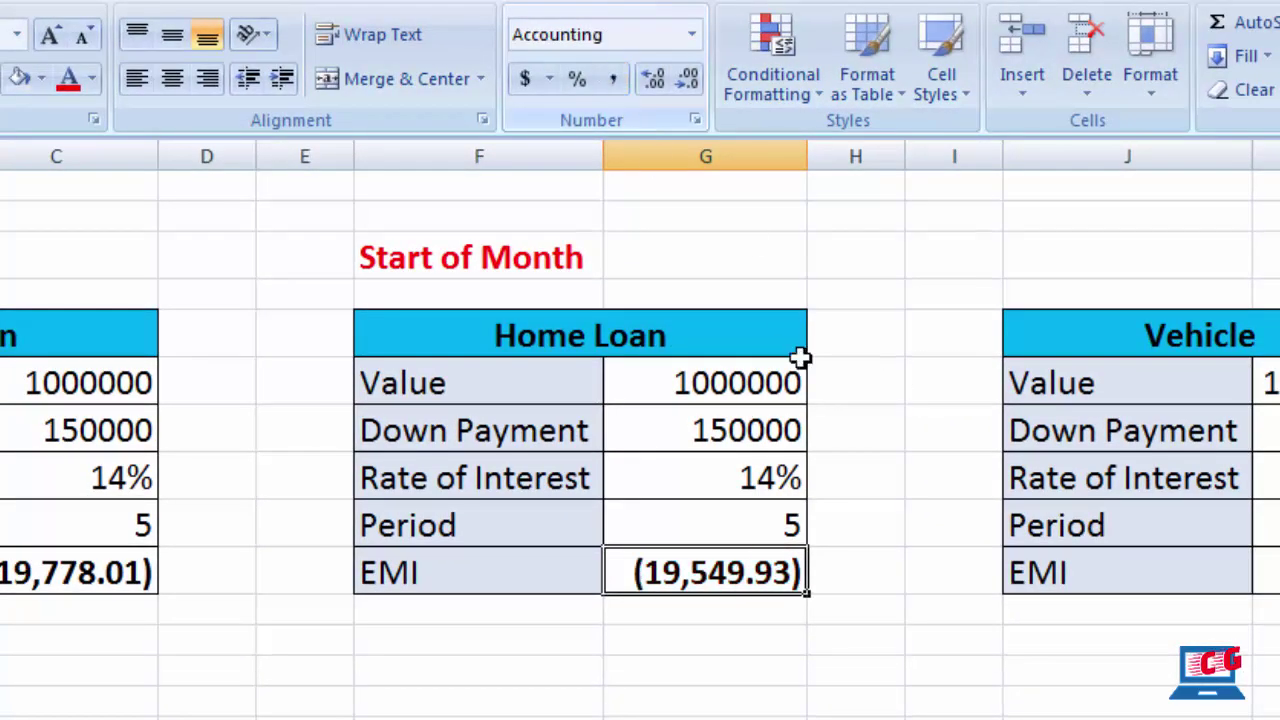
left_click(724, 640)
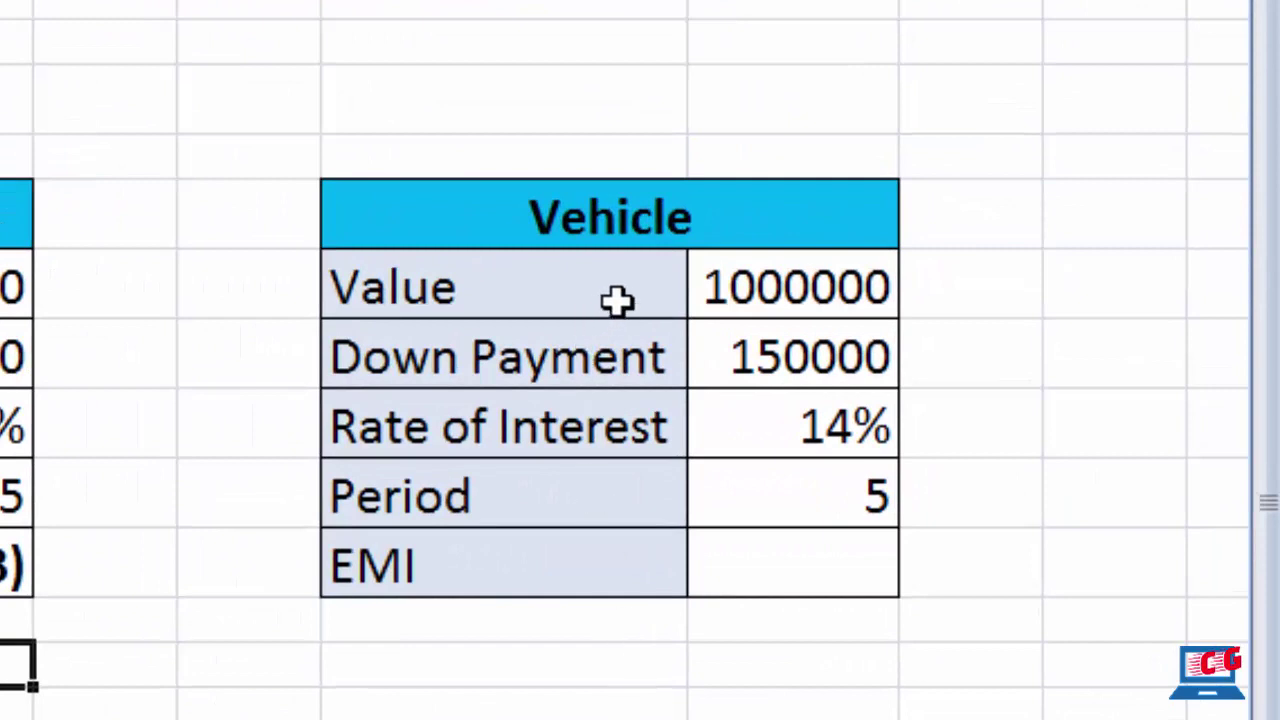
Fill the Vehicle table with value 500000, down payment 100000, 5% interest and 24 periods.
left_click(711, 286)
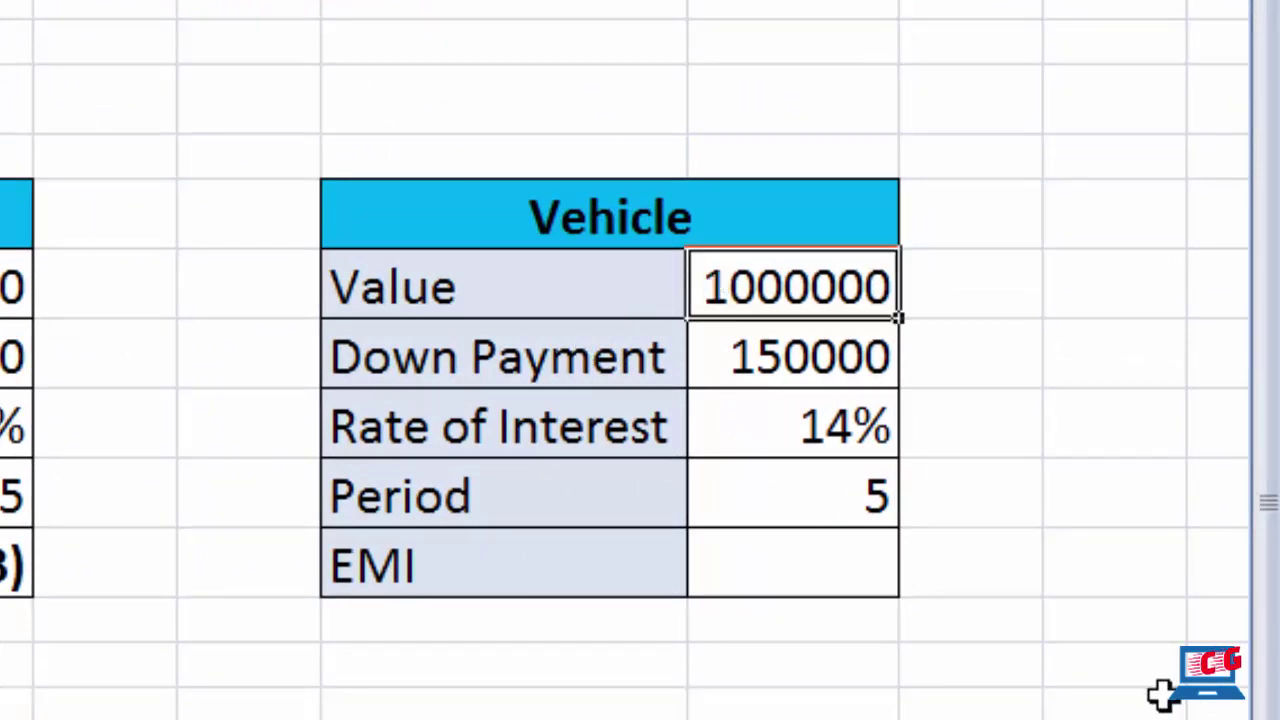
type("5")
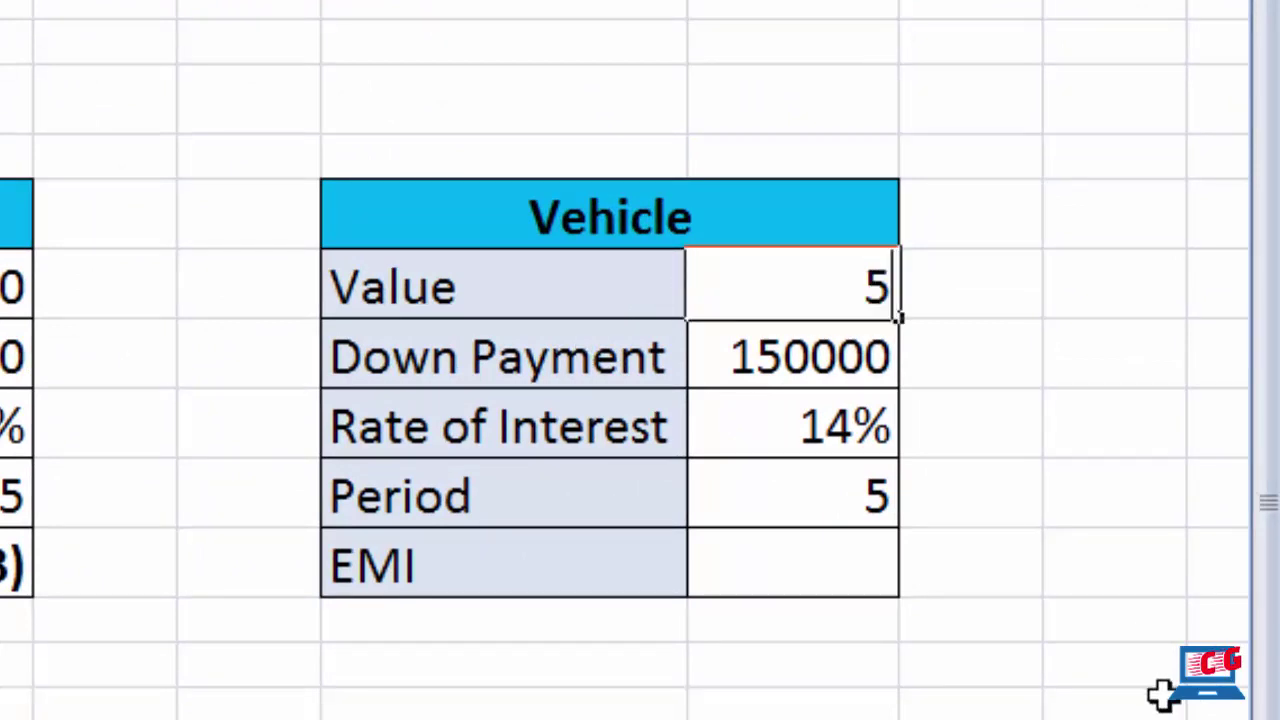
type("0000")
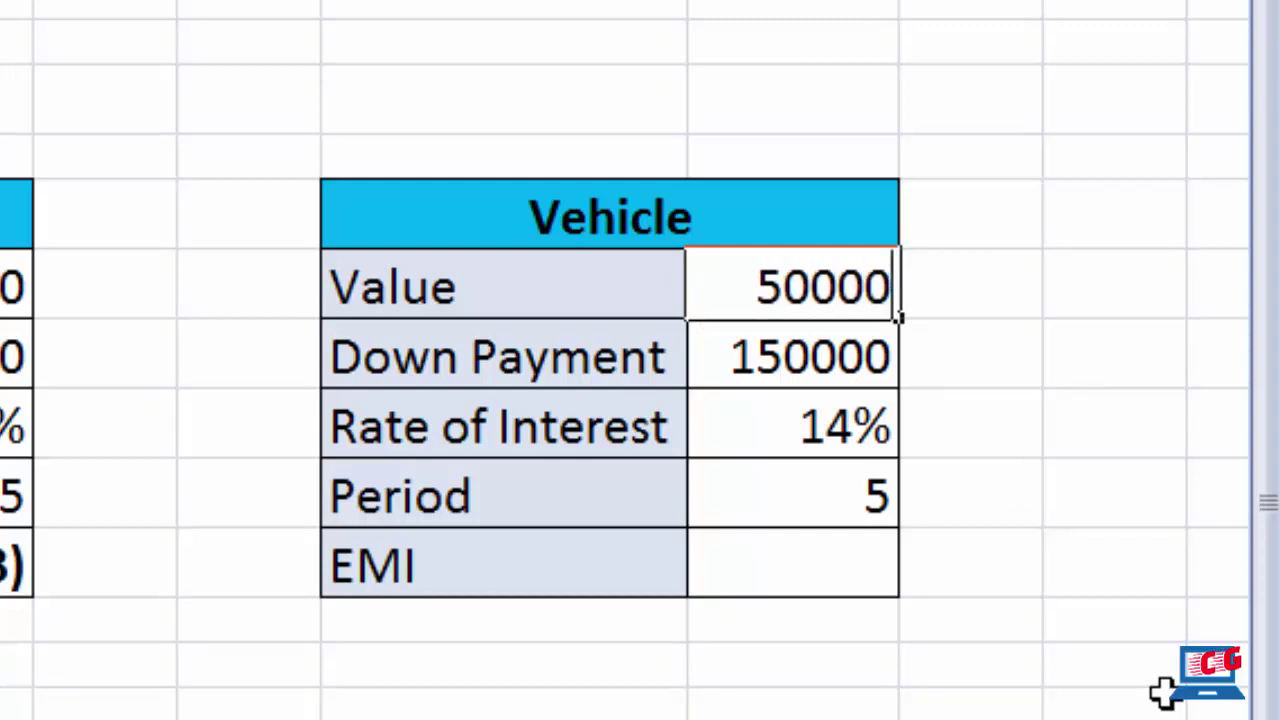
type("0")
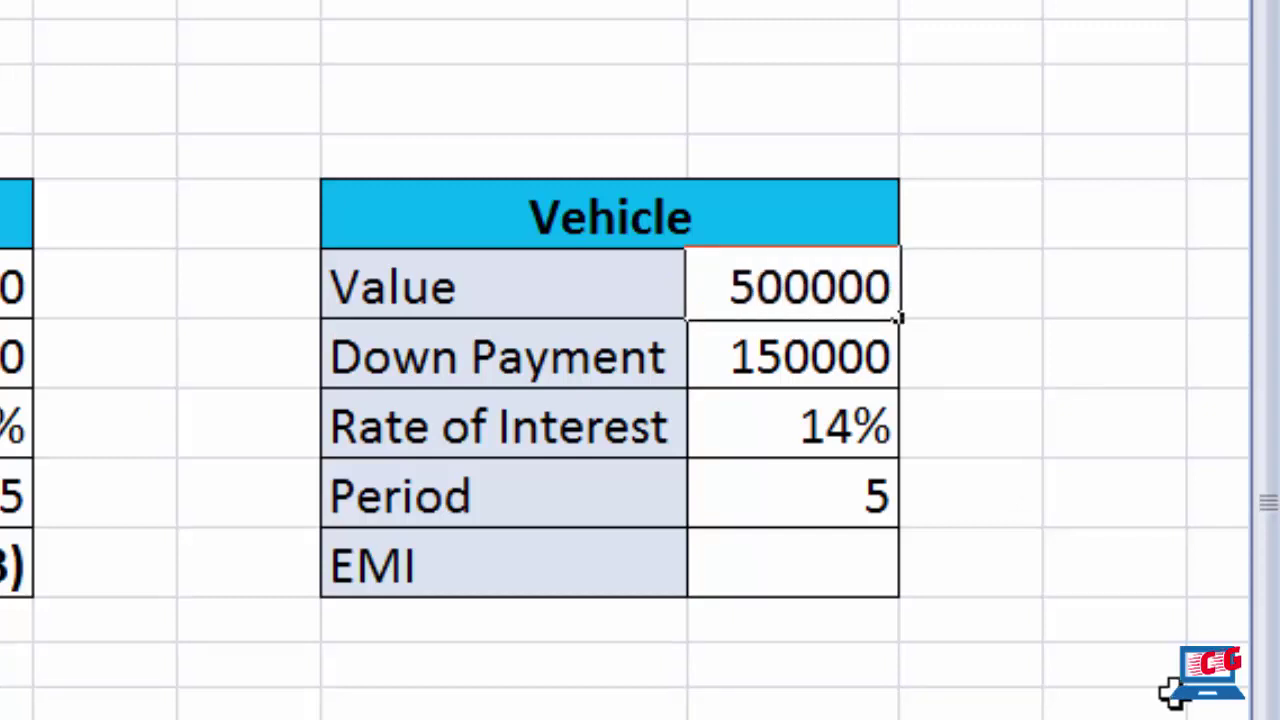
key("Return")
type("100")
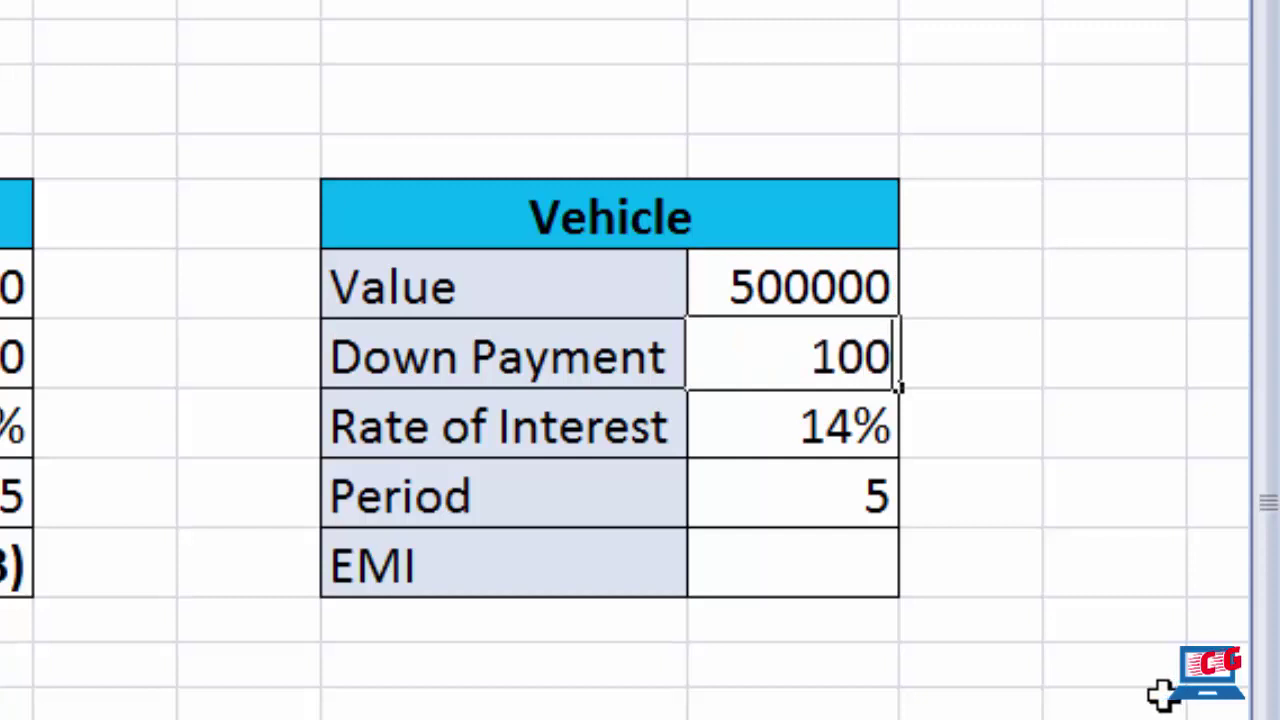
type("000")
key("Return")
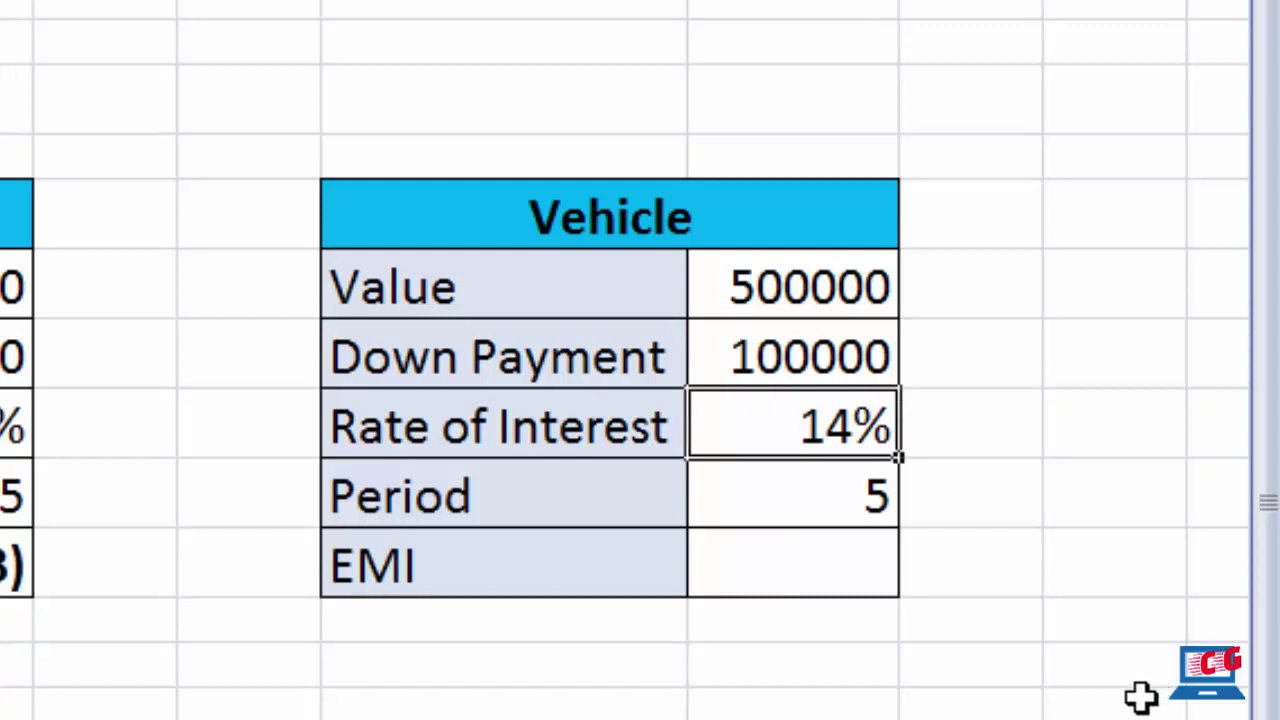
type("5")
key("Return")
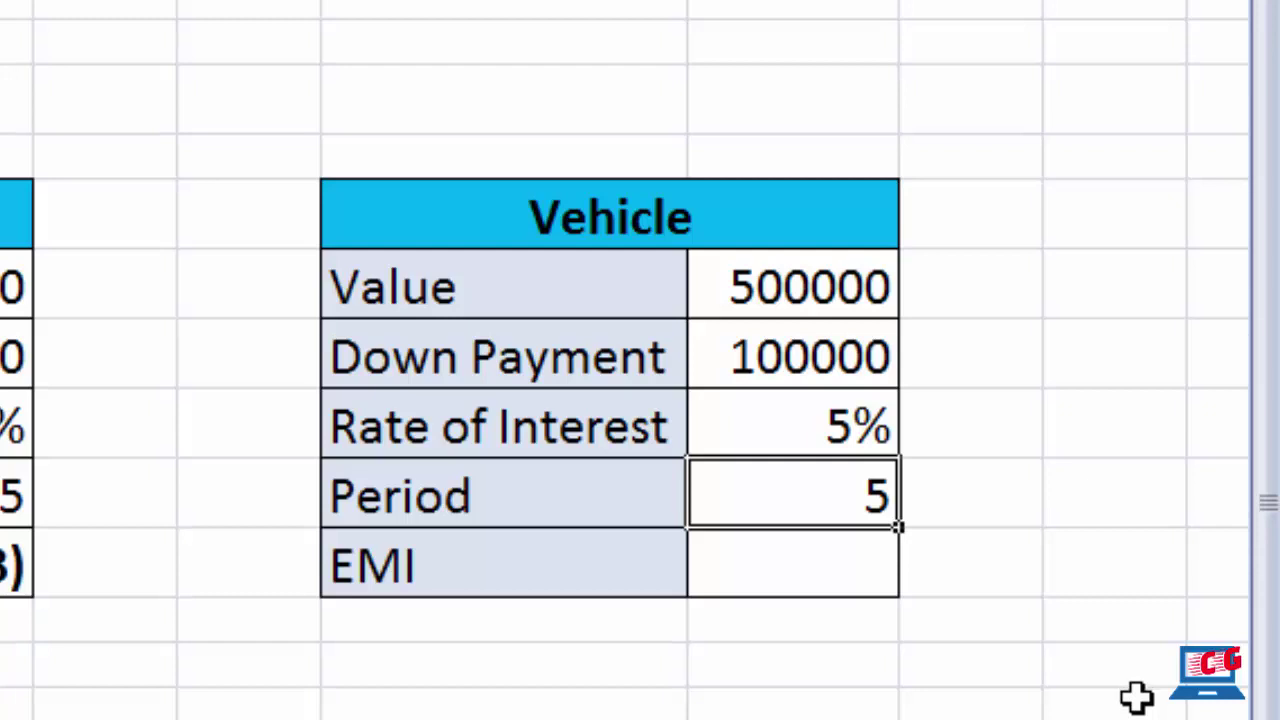
type("24")
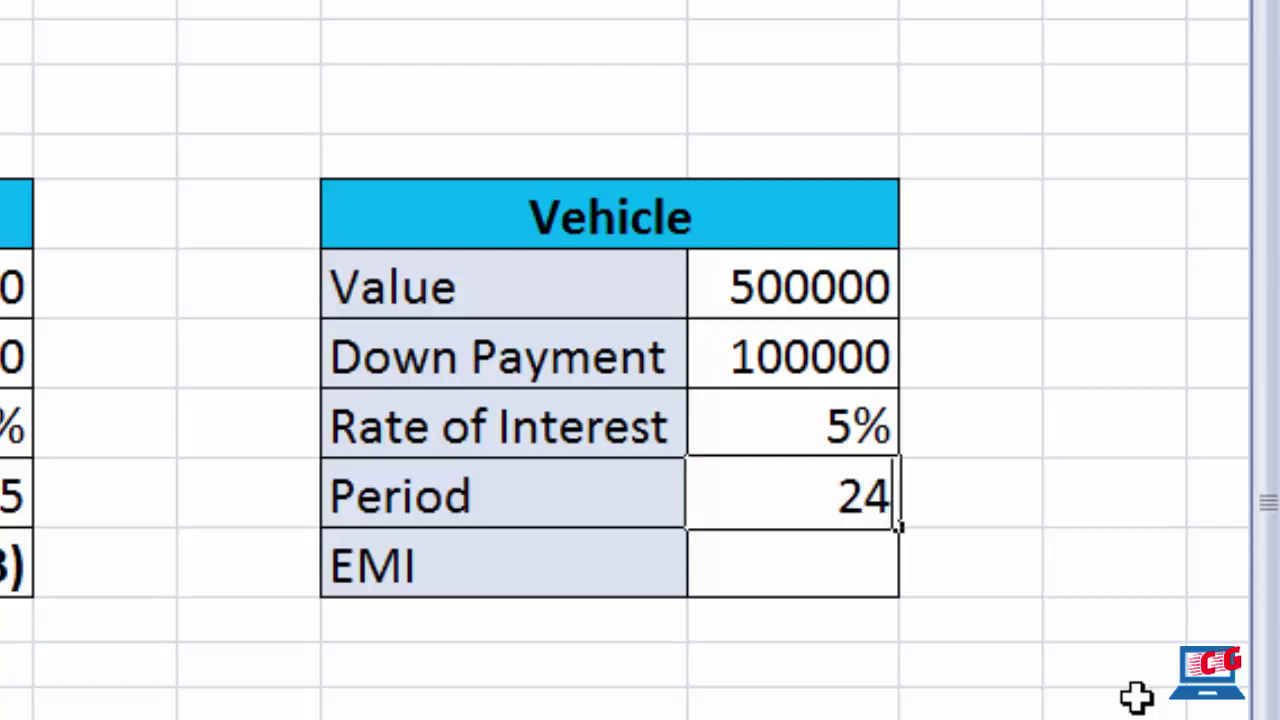
key("Return")
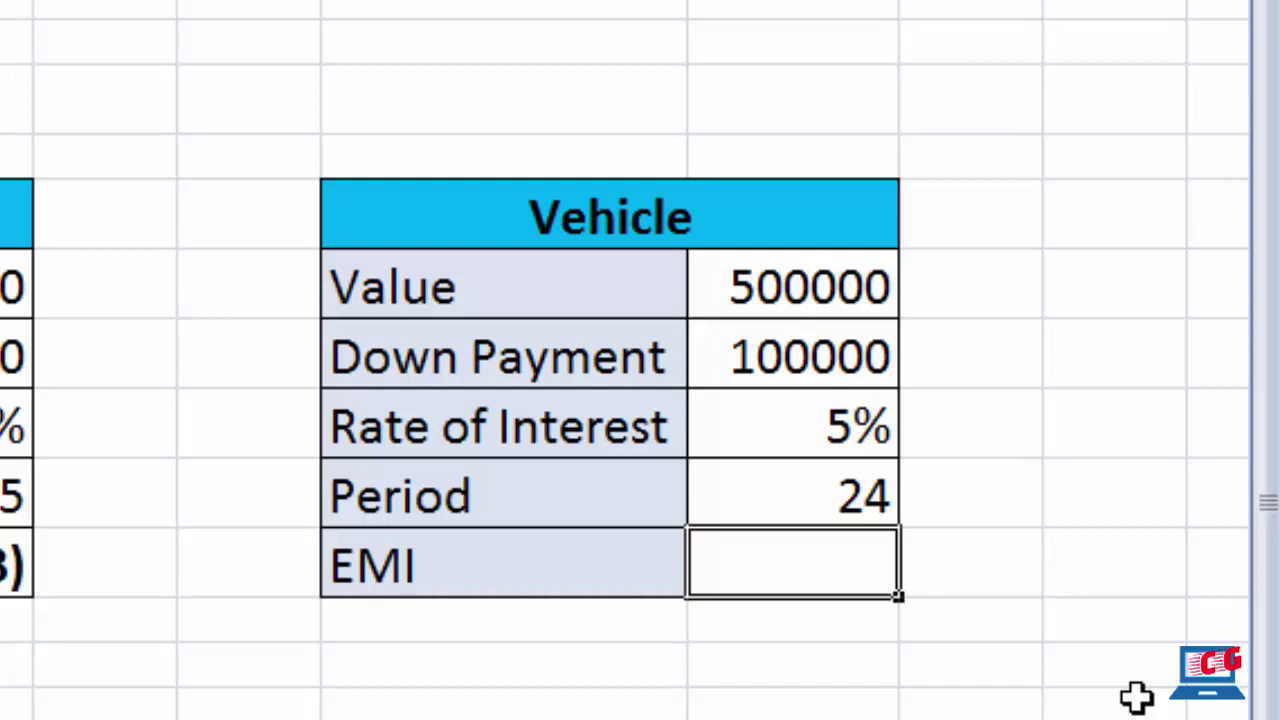
Enter =PMT(K8,K9,K6-K7) for the Vehicle EMI, giving ($28,988.36).
type("=")
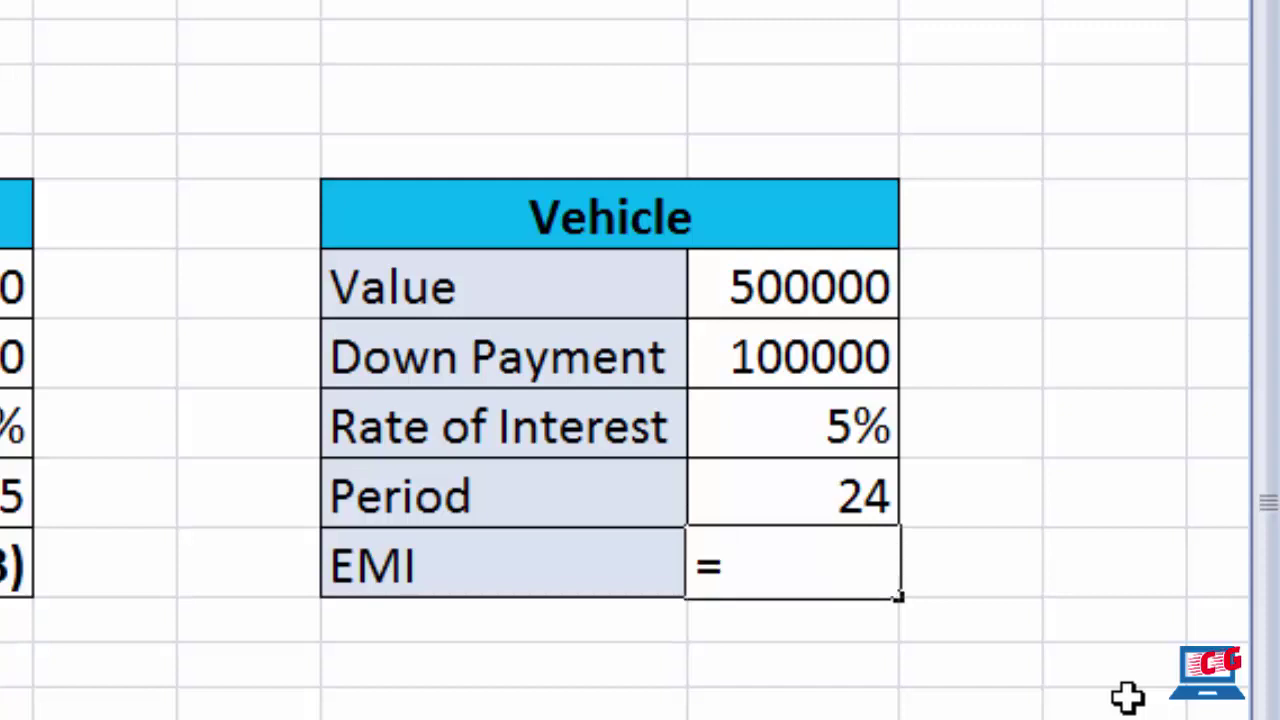
type("pmt")
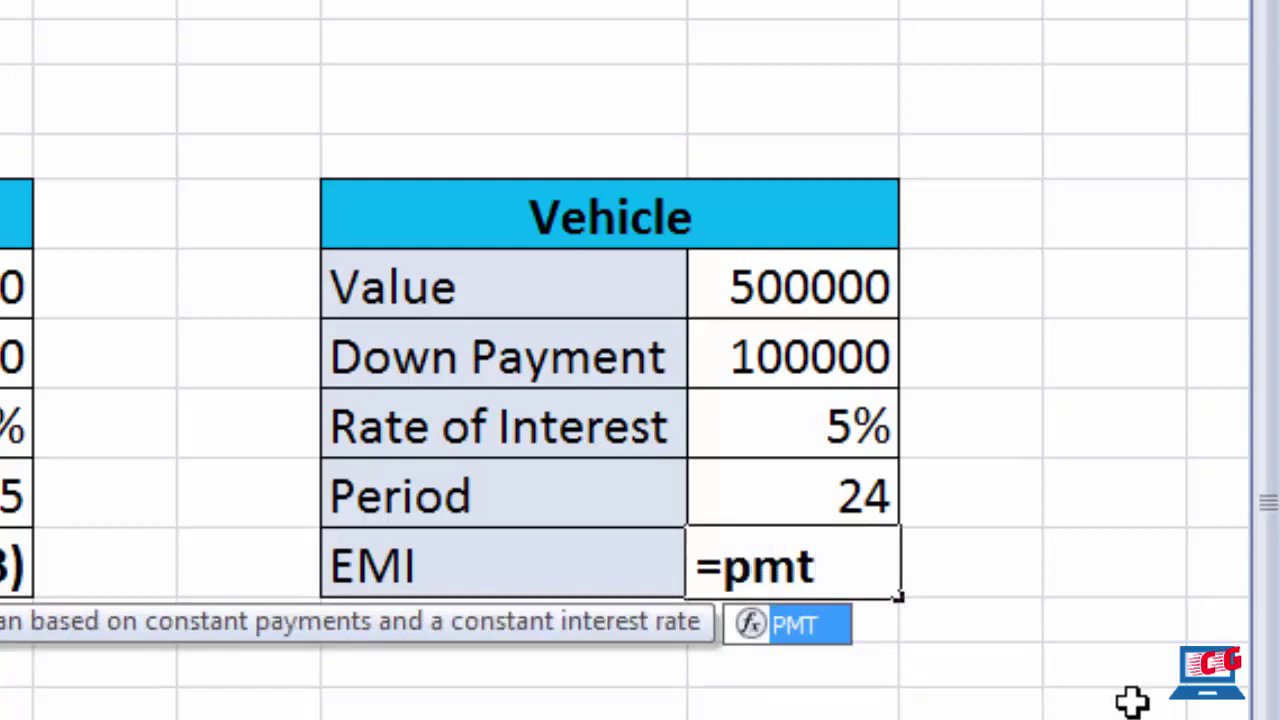
type("(")
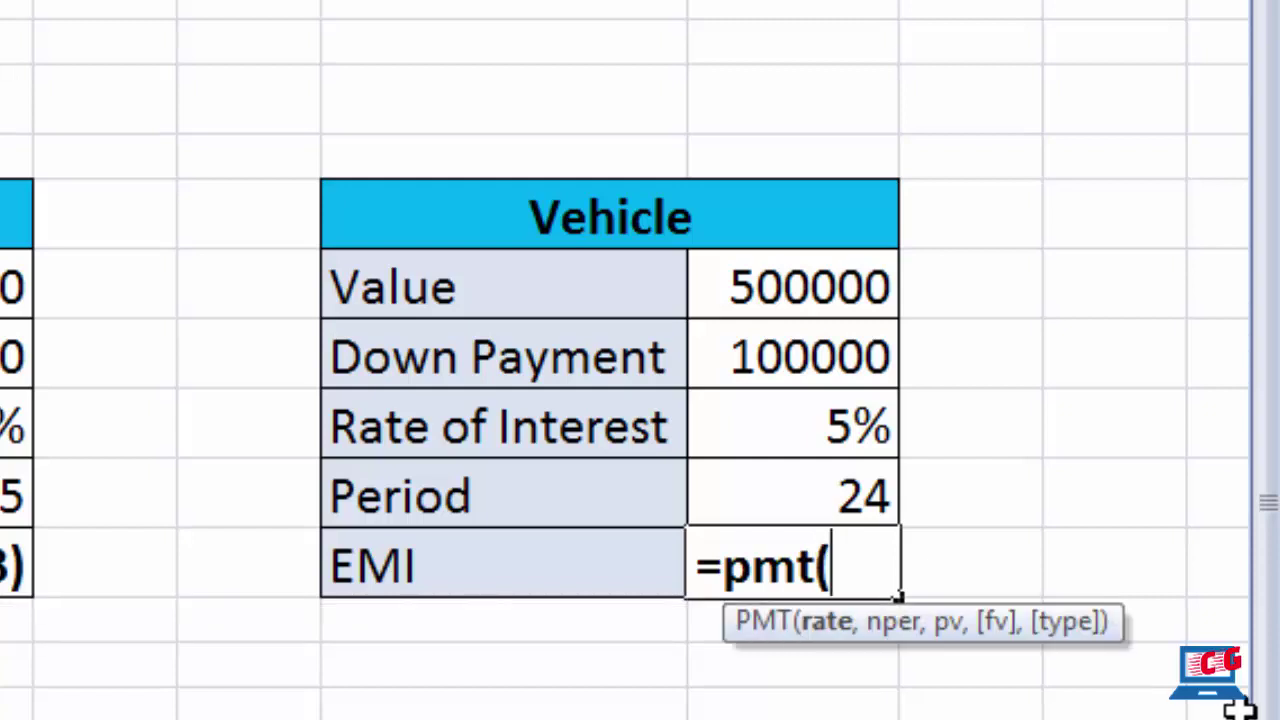
left_click(793, 436)
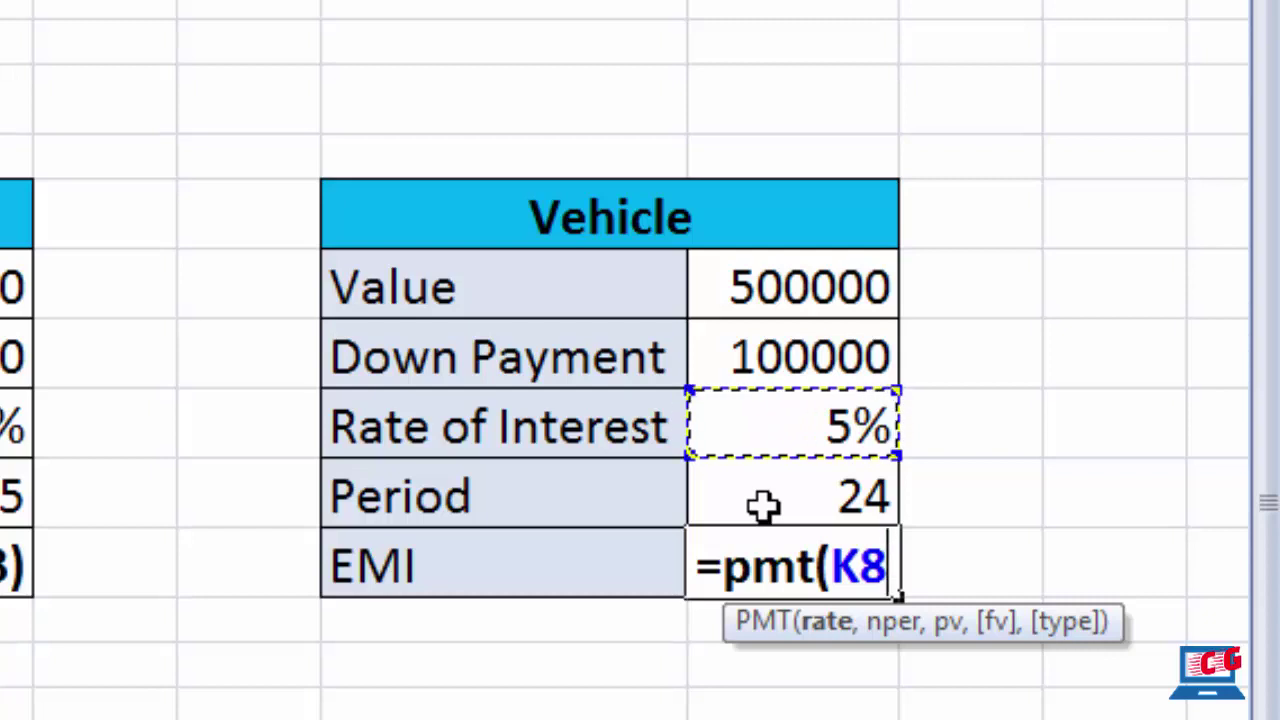
type(",")
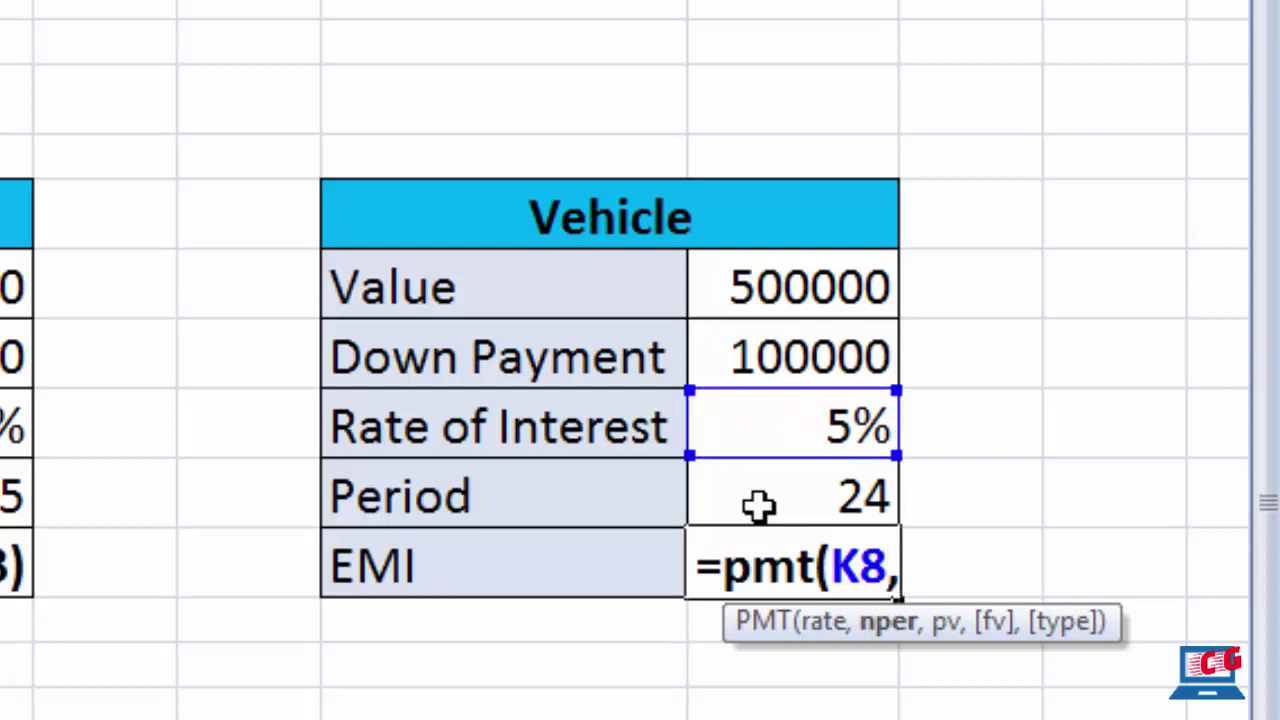
left_click(759, 507)
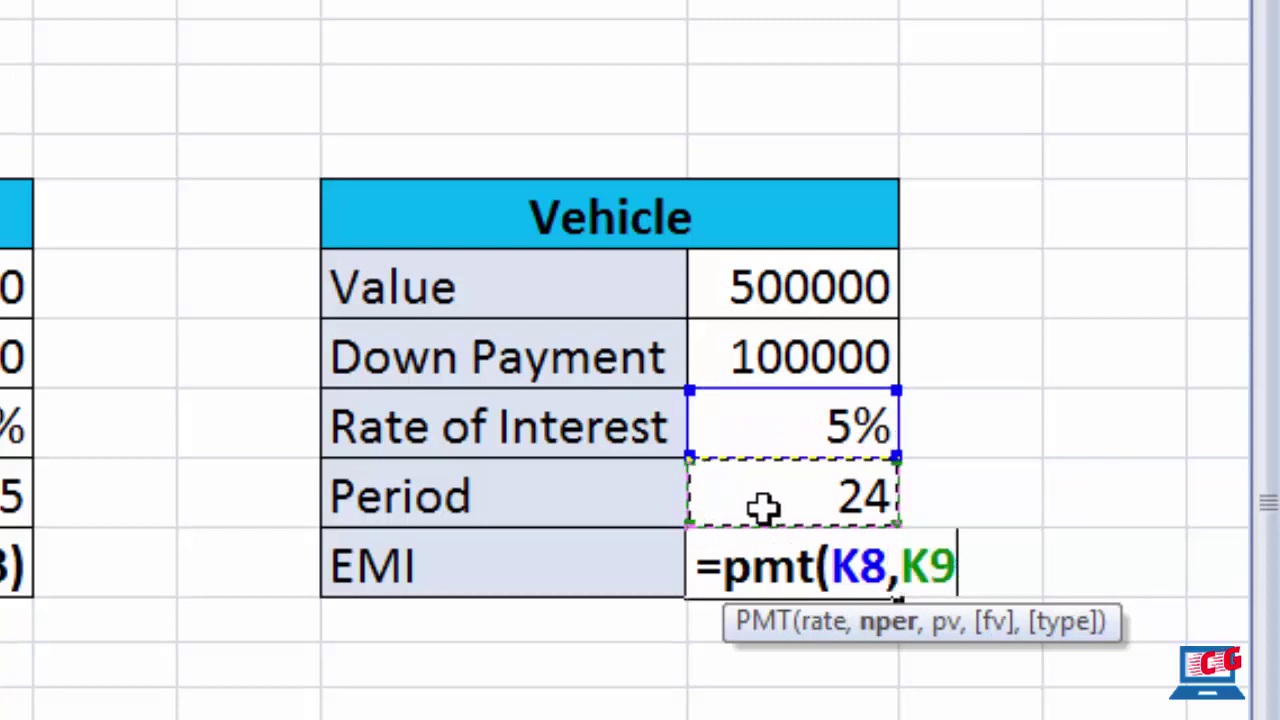
type(",")
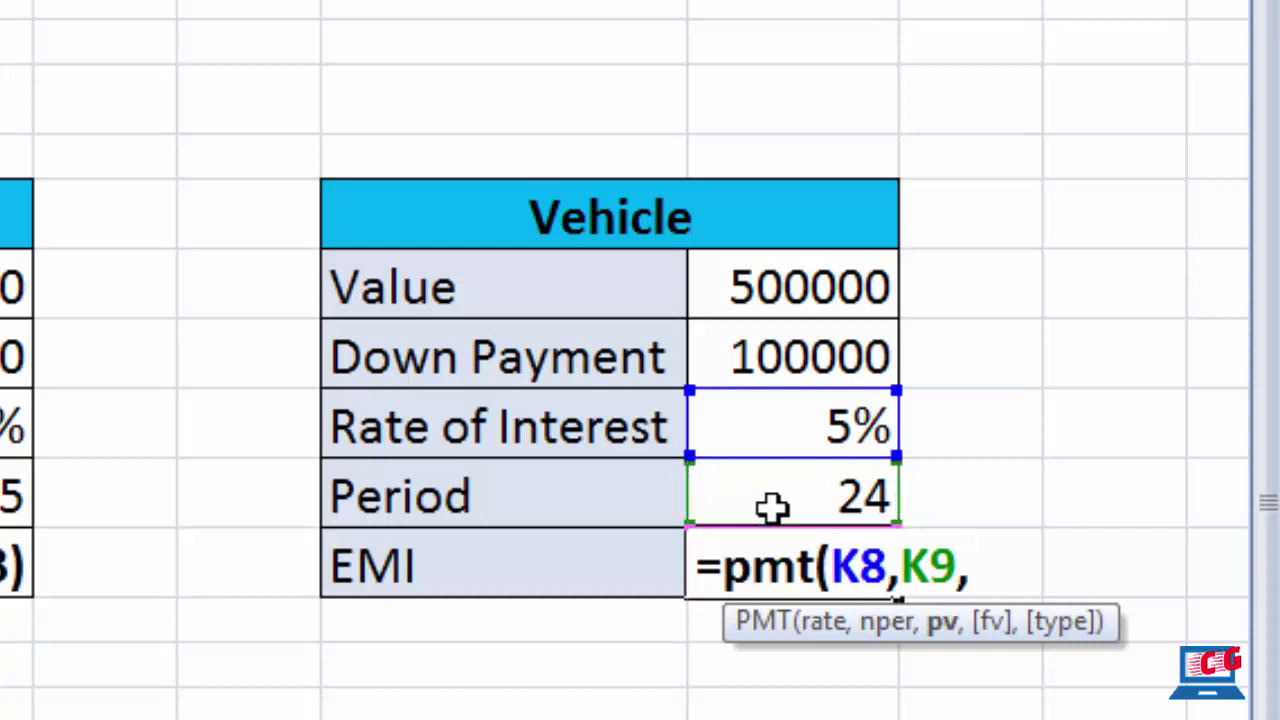
left_click(782, 282)
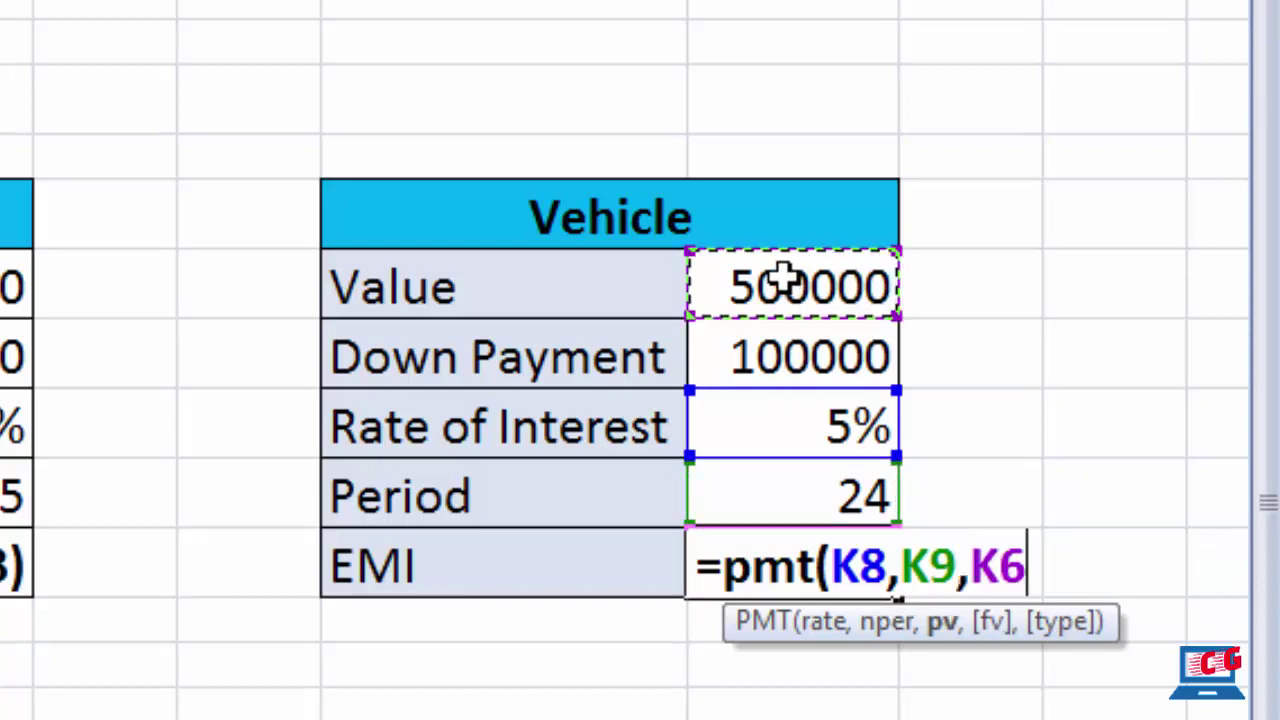
type("-")
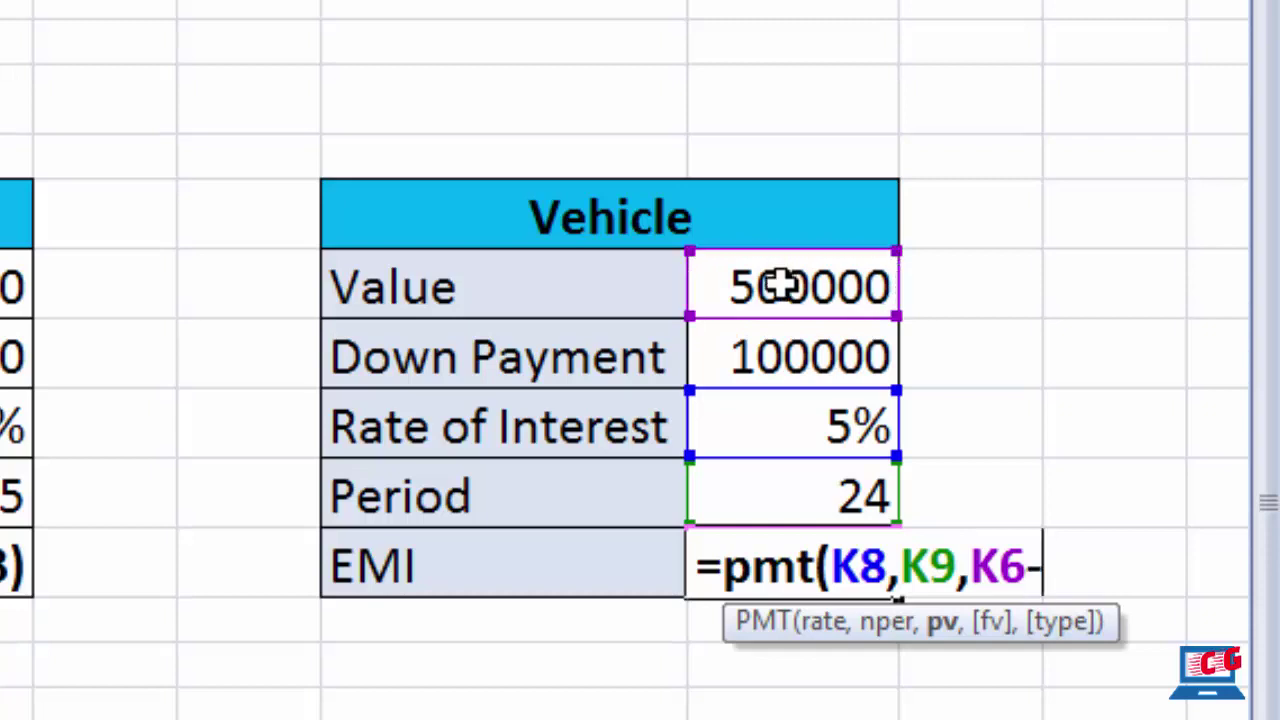
left_click(740, 366)
key("Return")
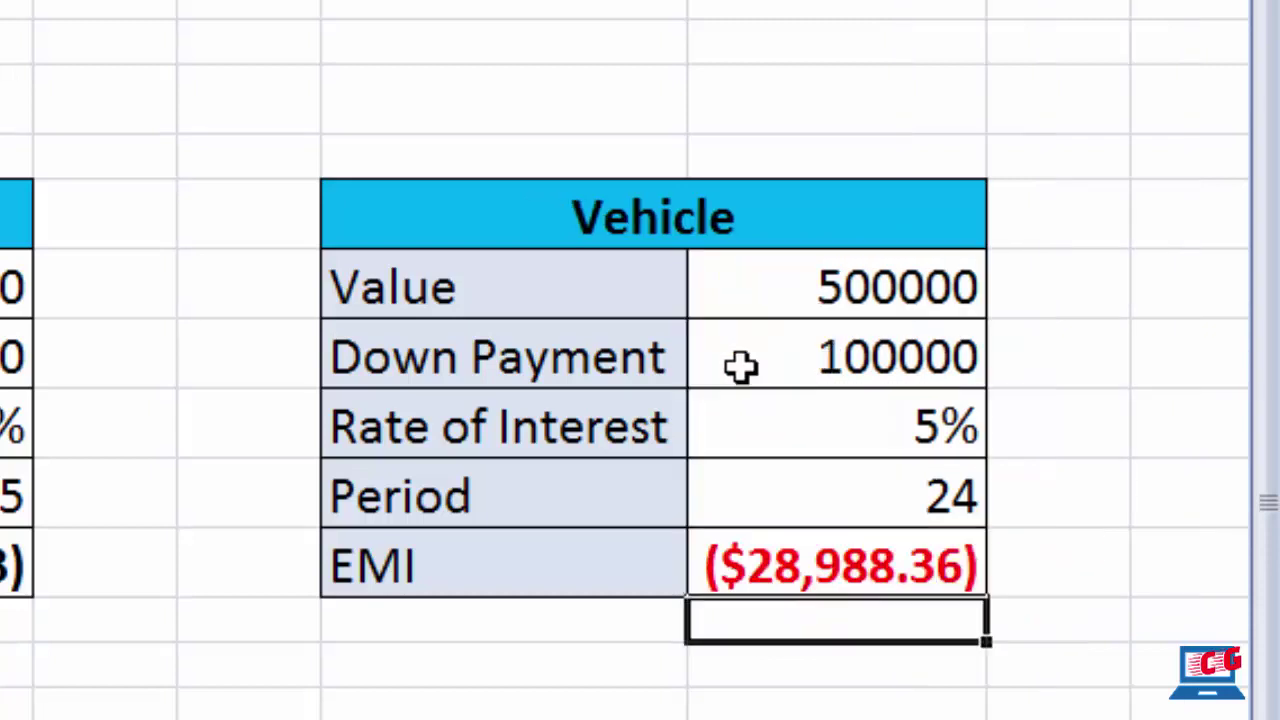
left_click(780, 565)
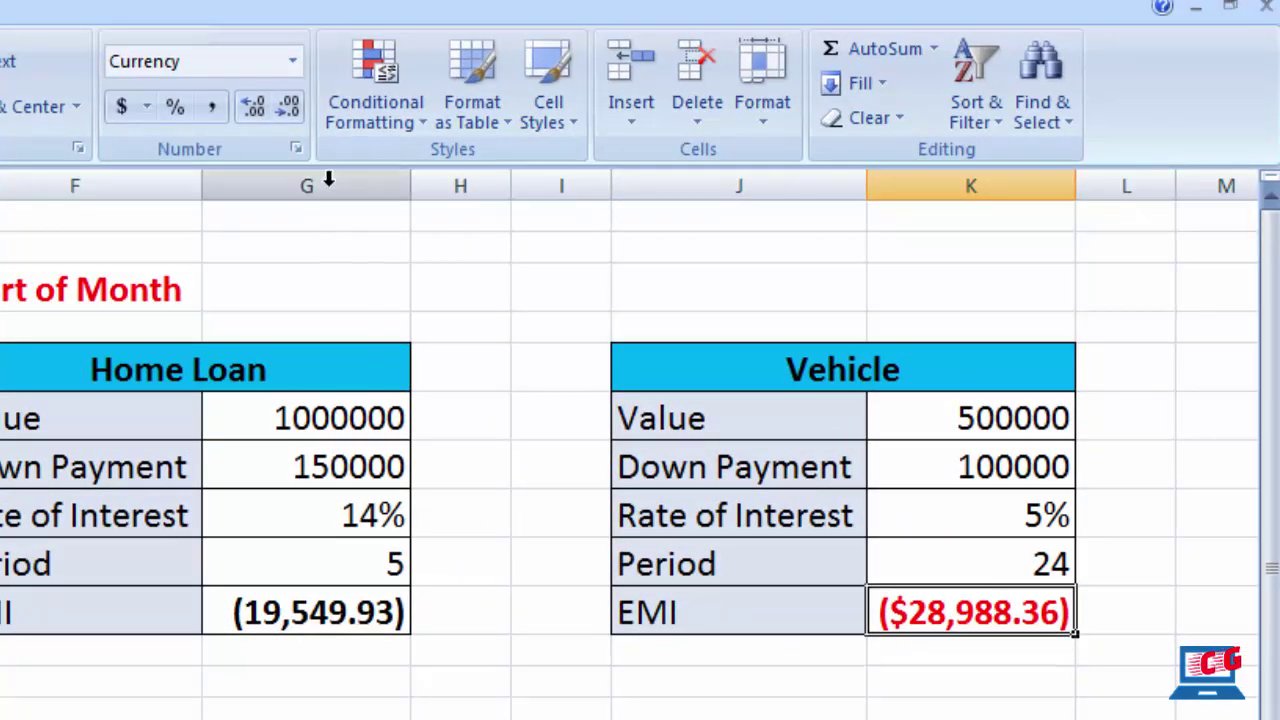
Apply Comma Style to the Vehicle EMI so it shows (28,988.36).
left_click(212, 108)
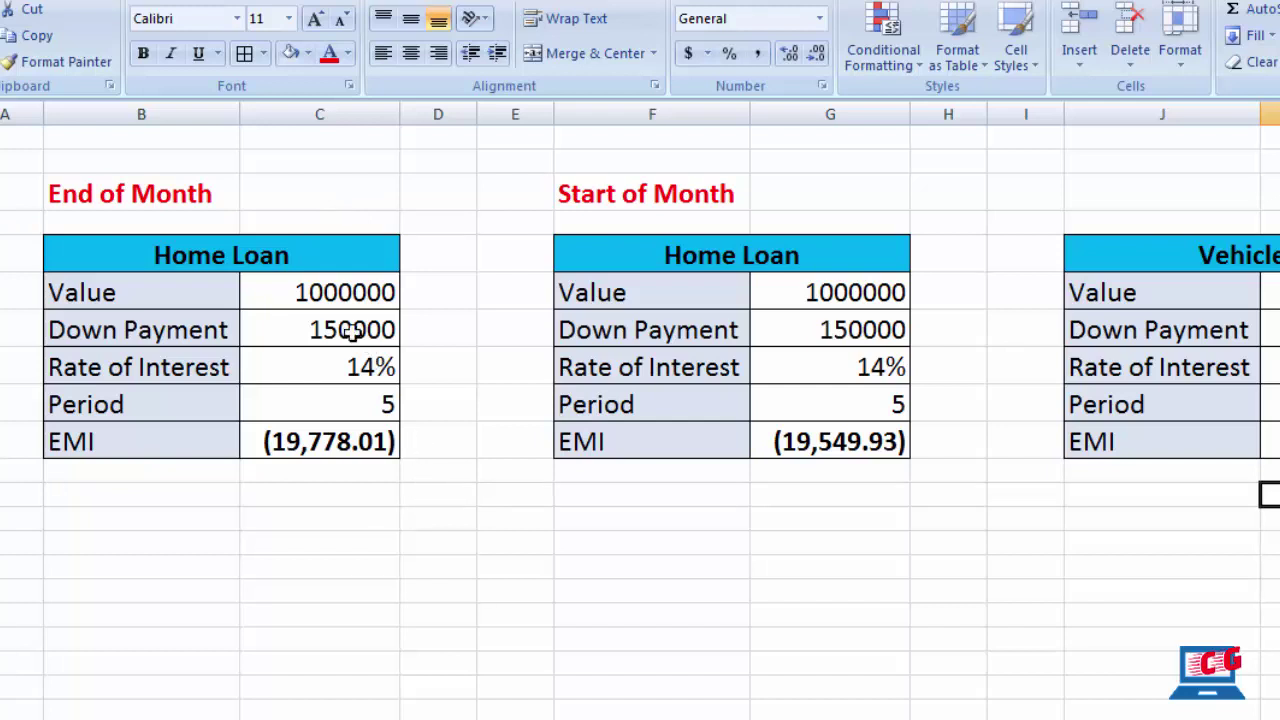
Change the End of Month Home Loan value to 2500000, making the EMI (54,680.39).
left_click(323, 292)
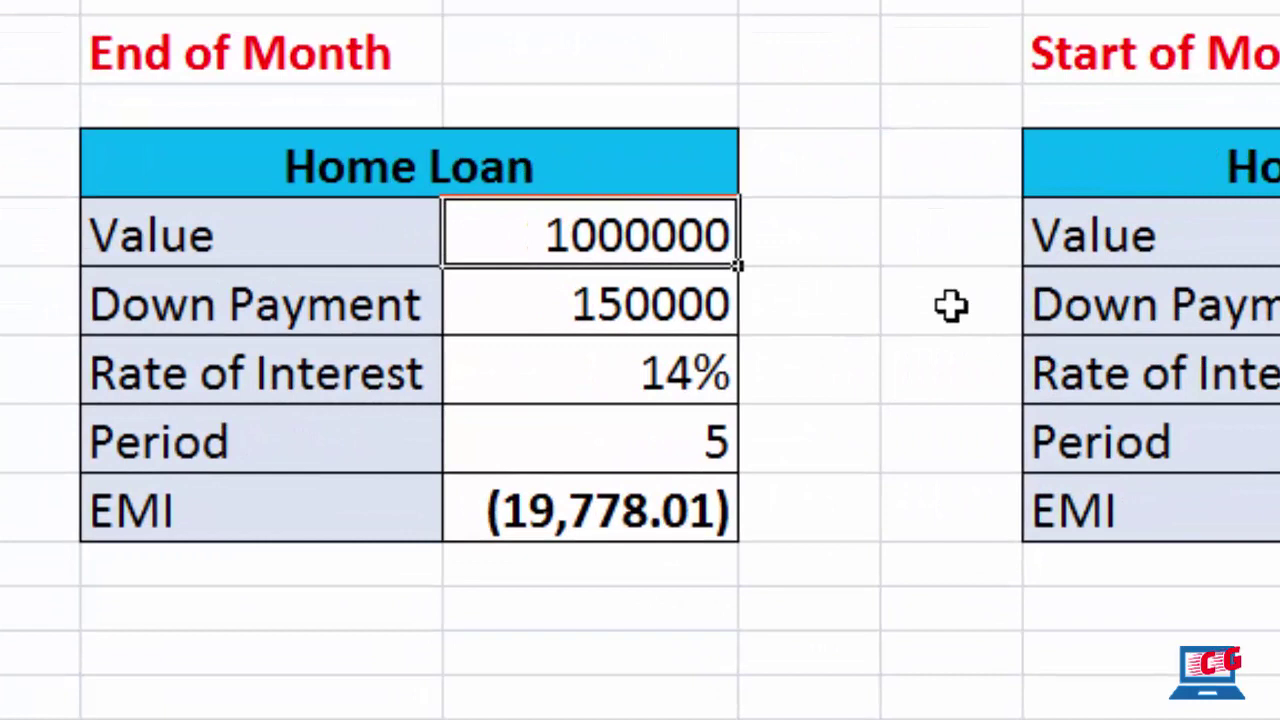
type("2")
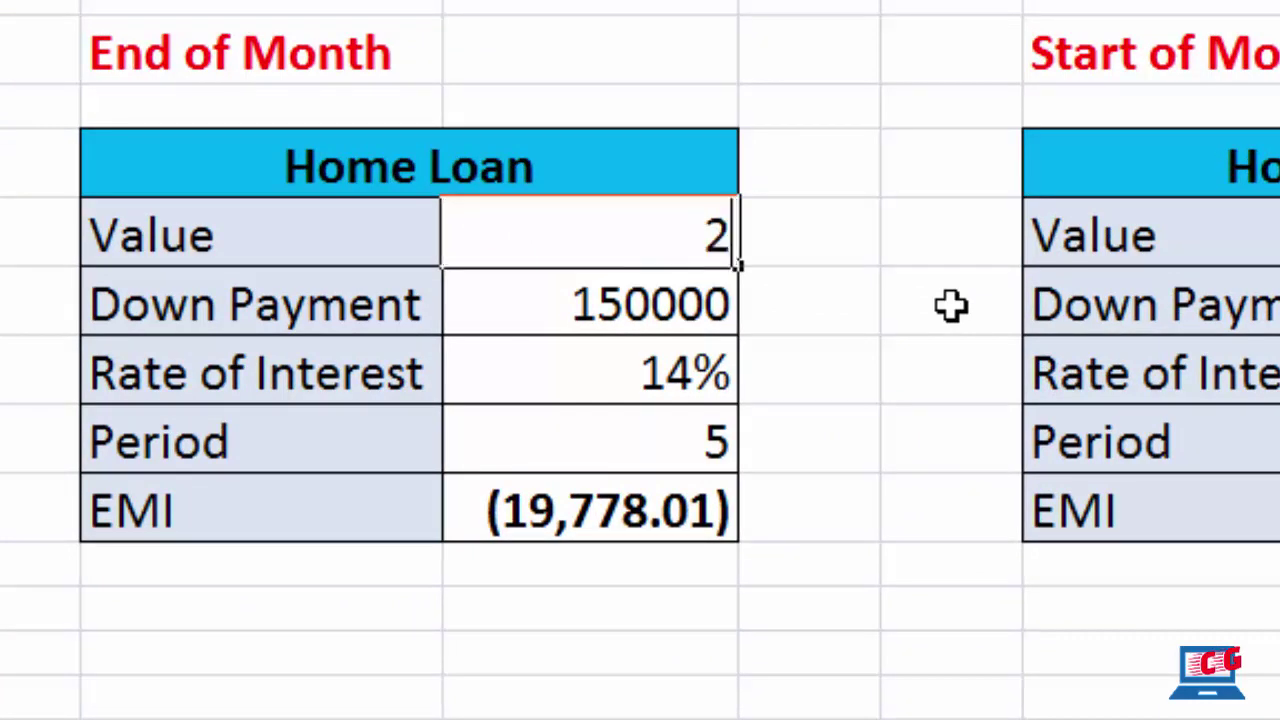
type("500000")
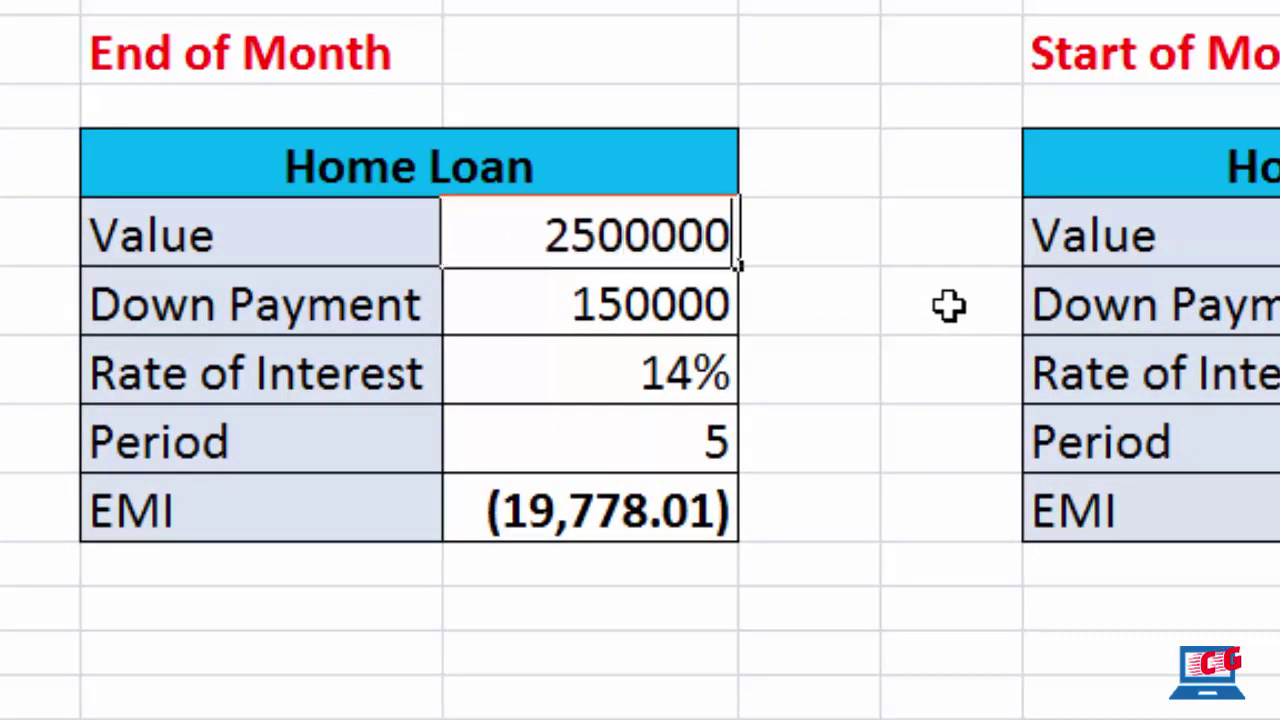
key("Return")
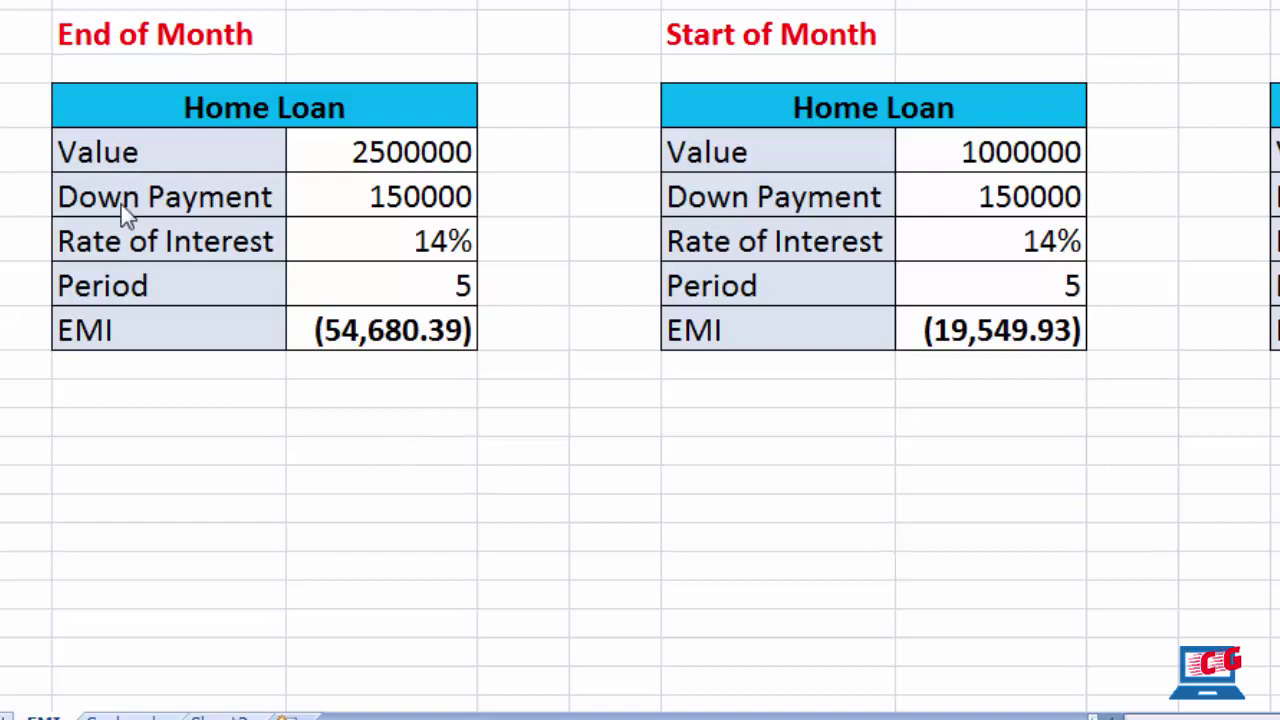
Copy the End of Month Home Loan table and paste it at B11 below the original.
mouse_move(83, 96)
left_mouse_down()
mouse_move(430, 305)
mouse_move(428, 333)
left_mouse_up()
key("ctrl+c")
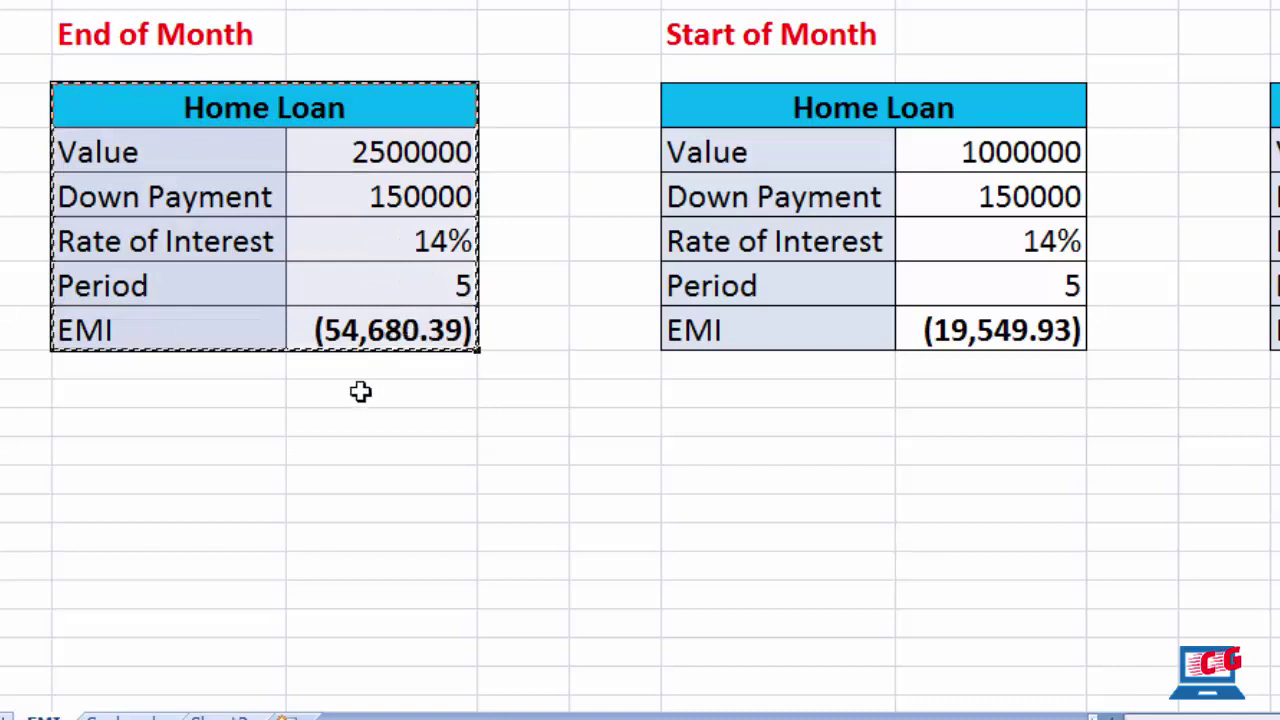
left_click(167, 481)
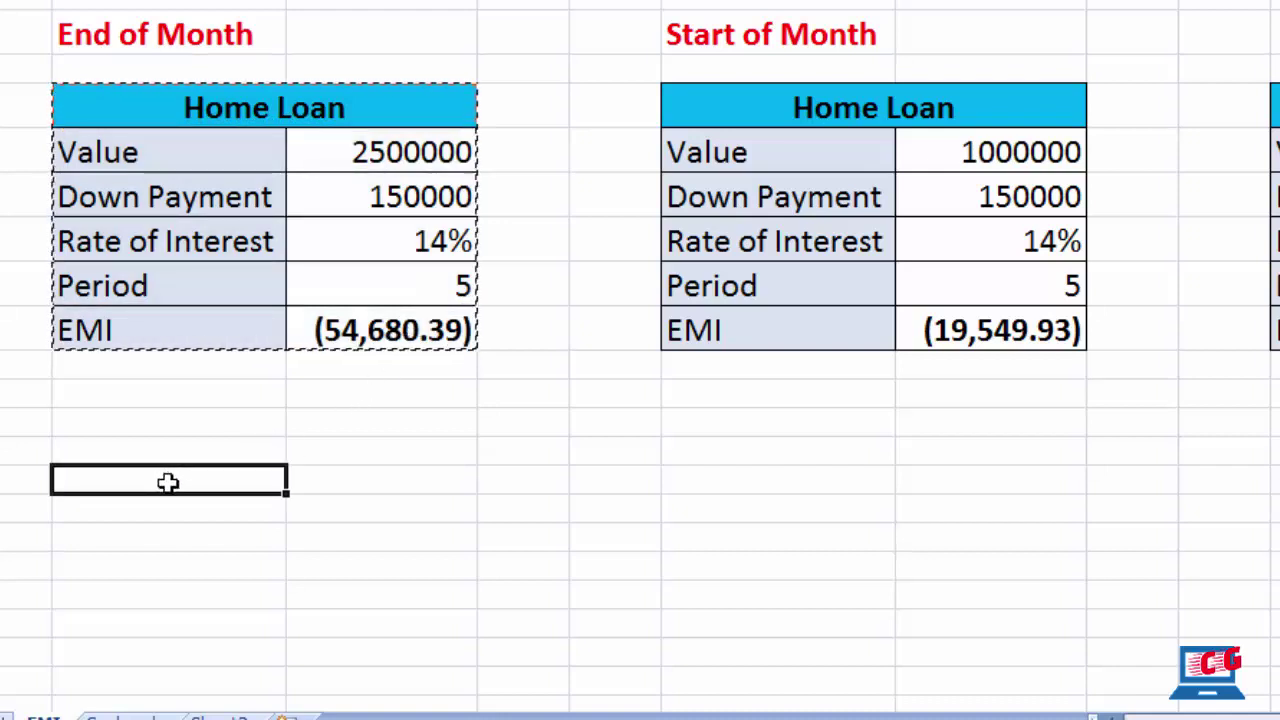
key("ctrl+v")
scroll(625, 521, "down", 1)
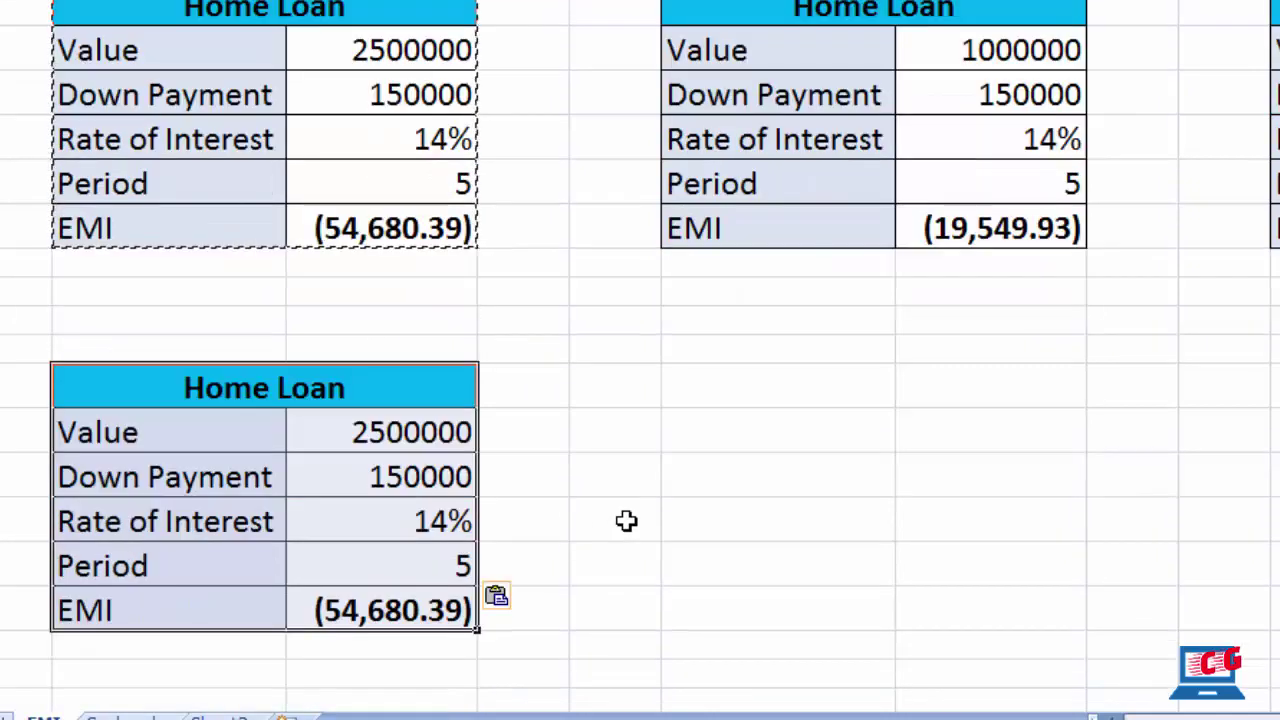
left_click(609, 490)
scroll(601, 497, "down", 1)
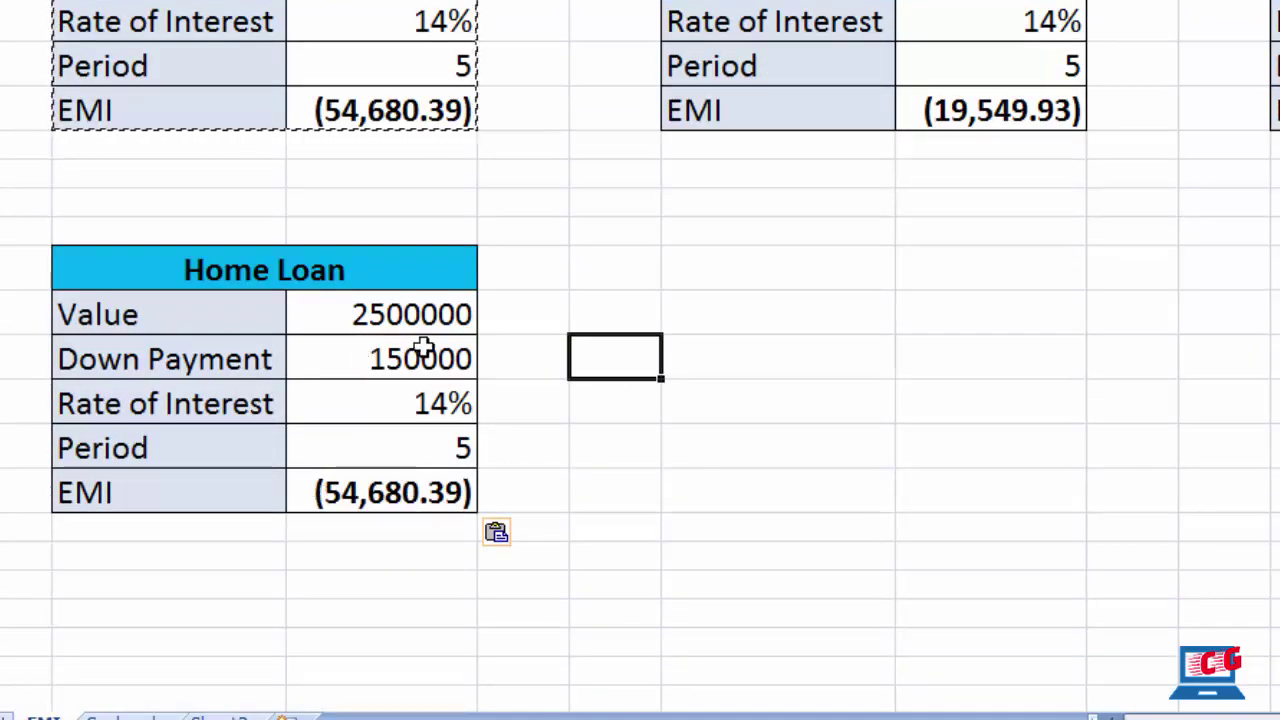
scroll(343, 220, "up", 1)
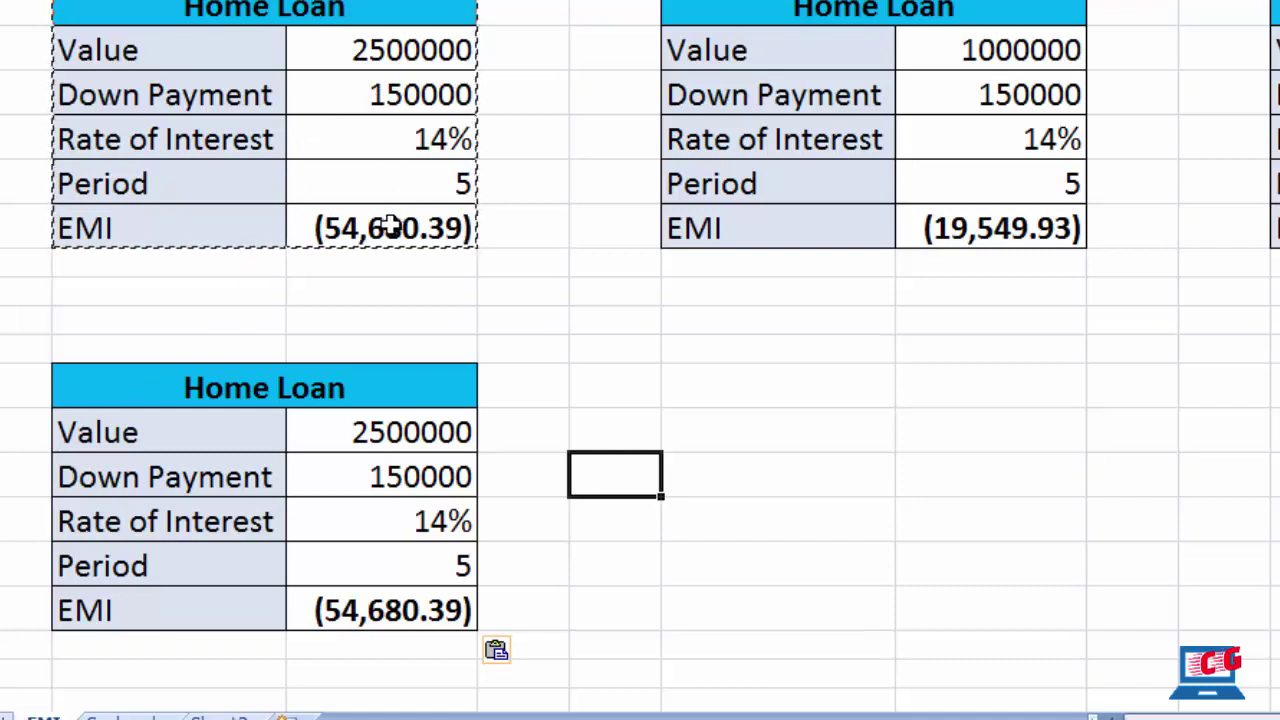
left_click(549, 326)
scroll(549, 340, "down", 1)
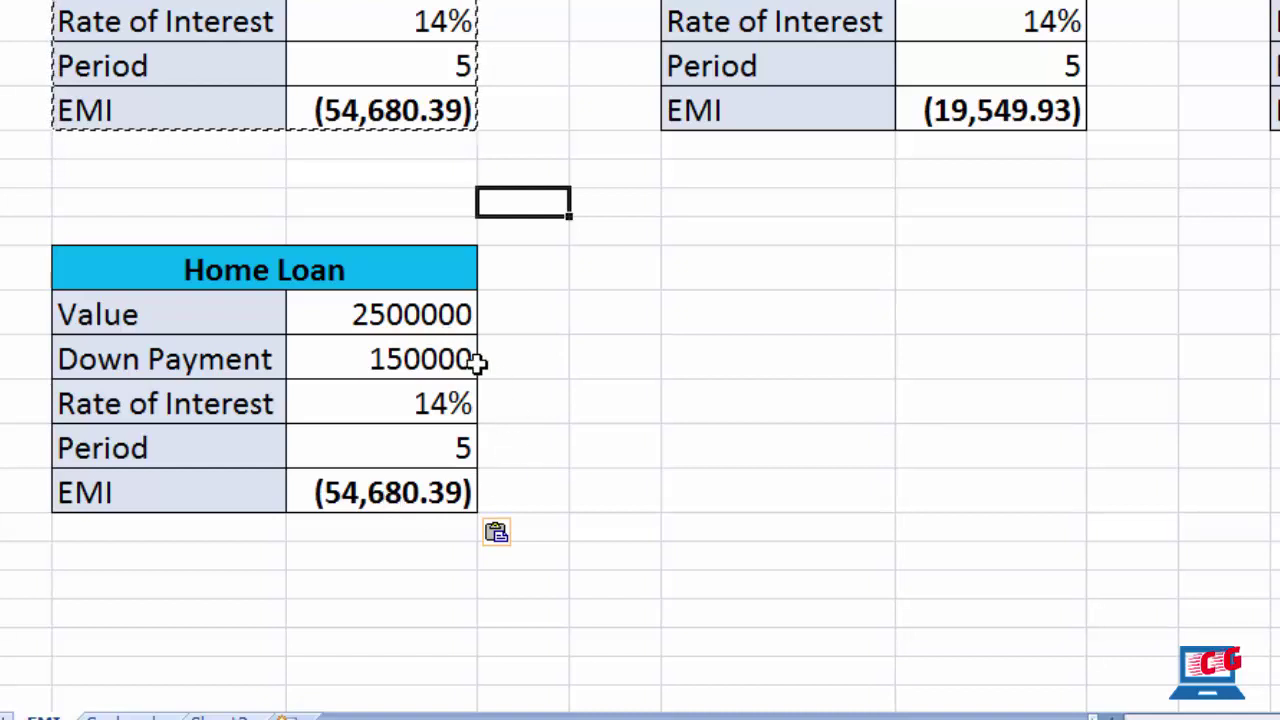
Goal Seek EMI cell C20 to (50000) by changing down payment C17, yielding 351149.176.
left_click(388, 492)
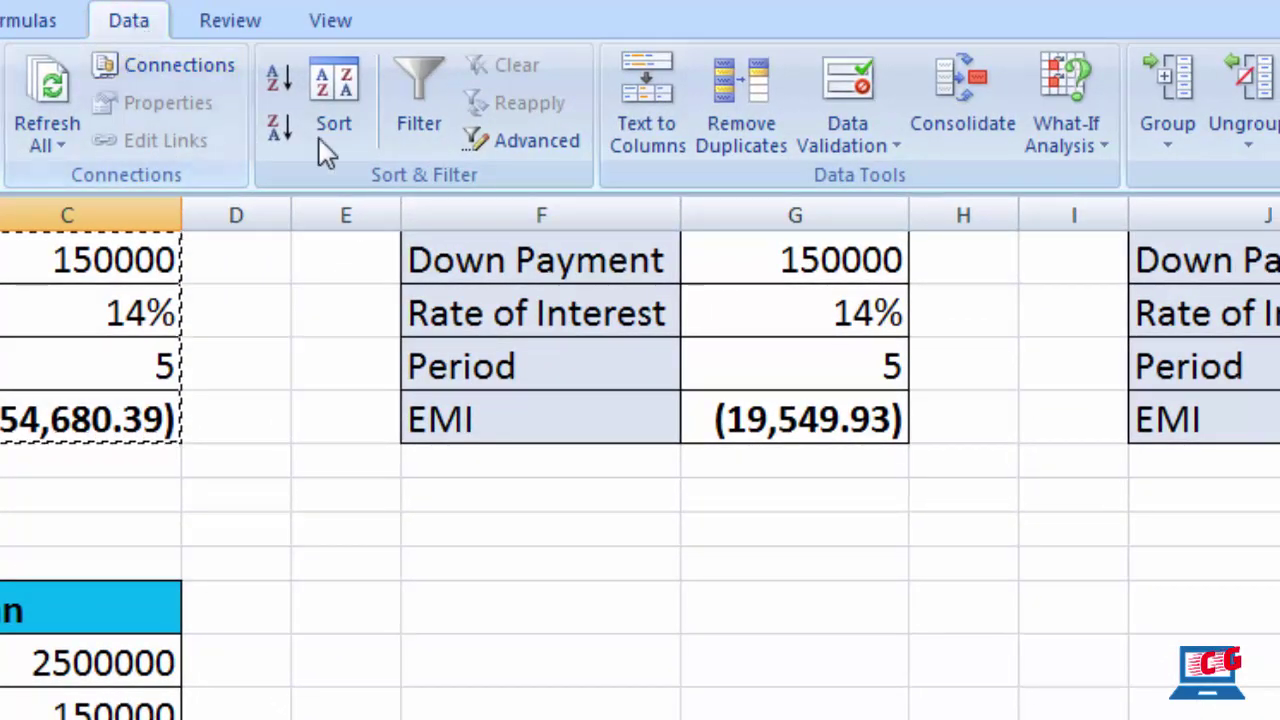
left_click(1098, 150)
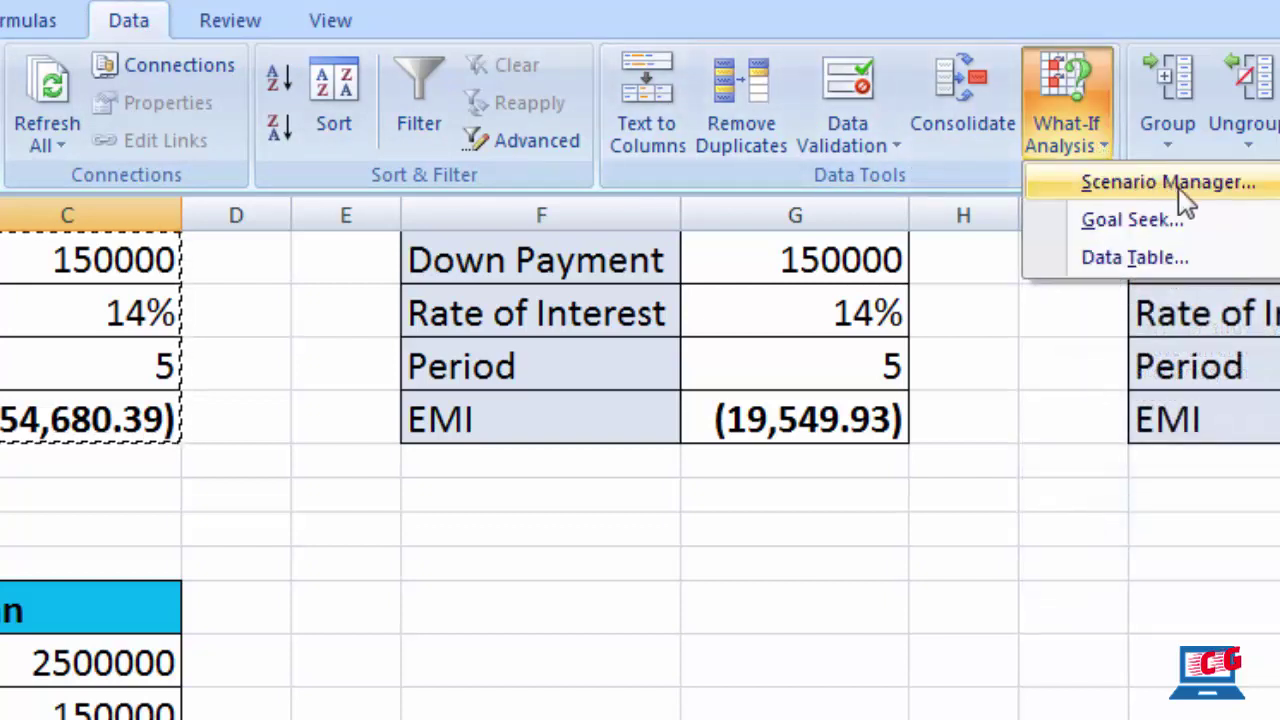
left_click(1127, 222)
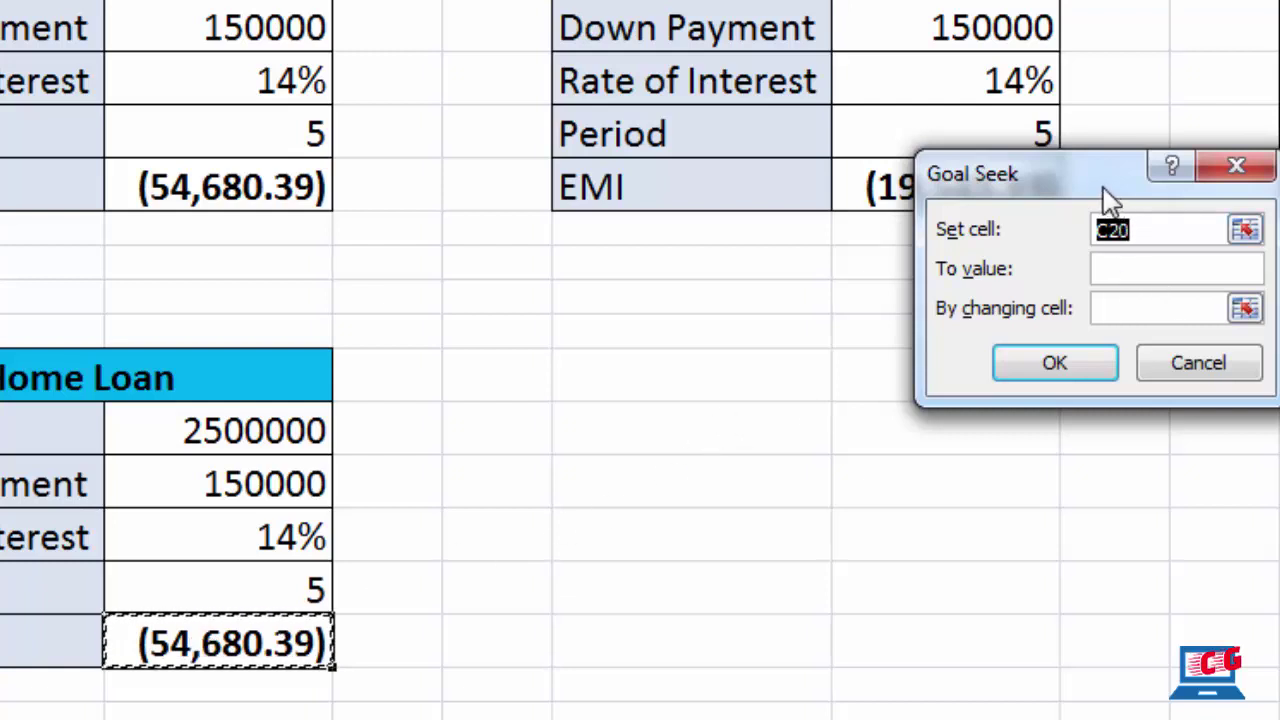
left_click_drag(1103, 188, 743, 262)
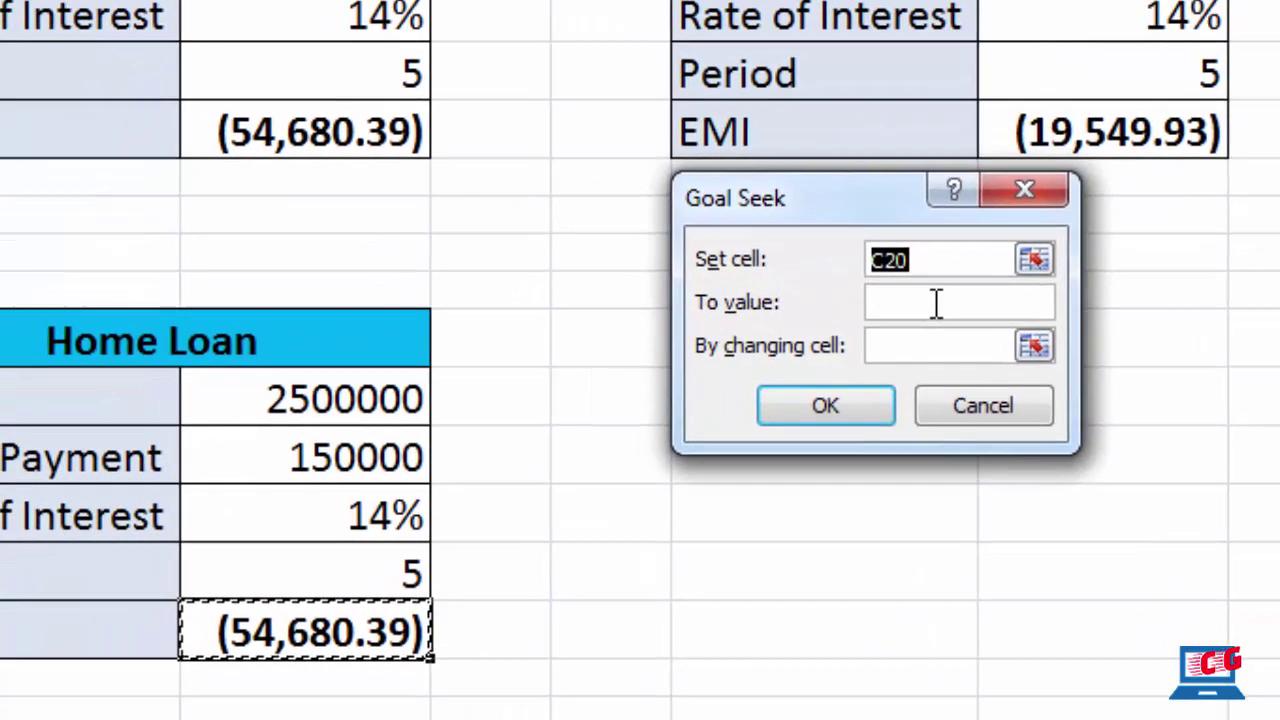
left_click(936, 303)
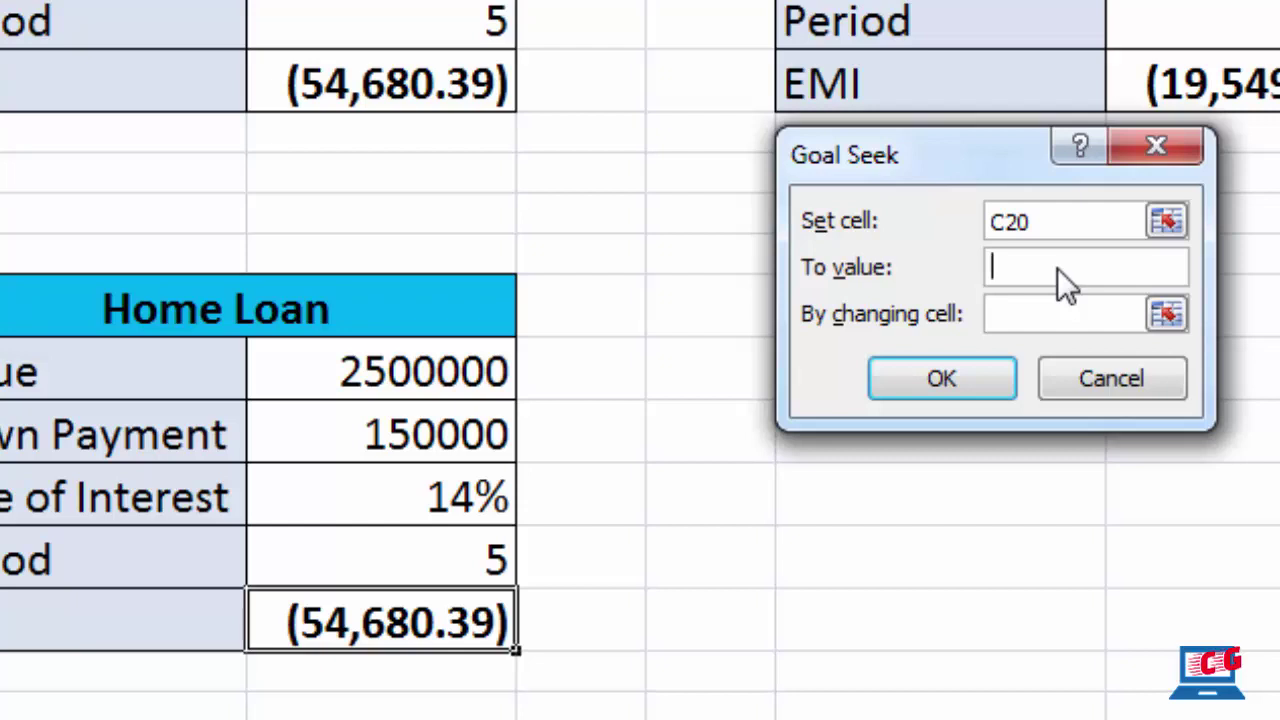
type("(5")
type("0000")
type(")")
left_click(415, 425)
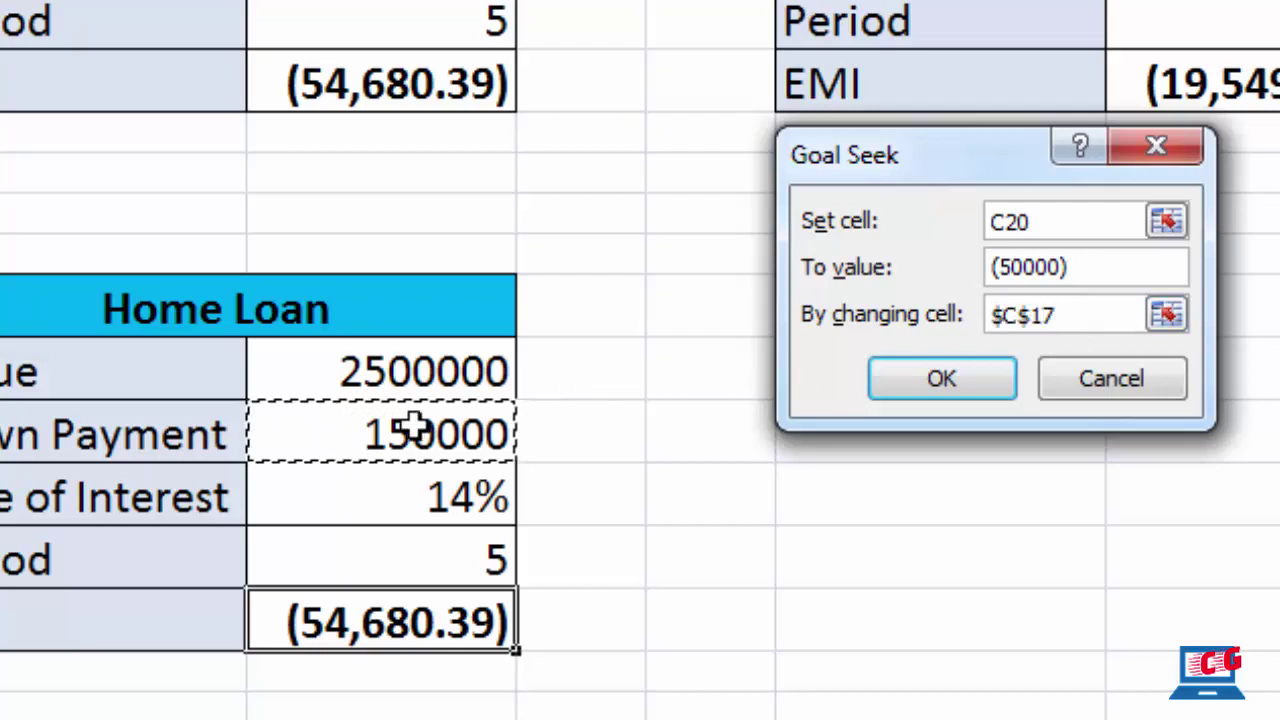
left_click(962, 379)
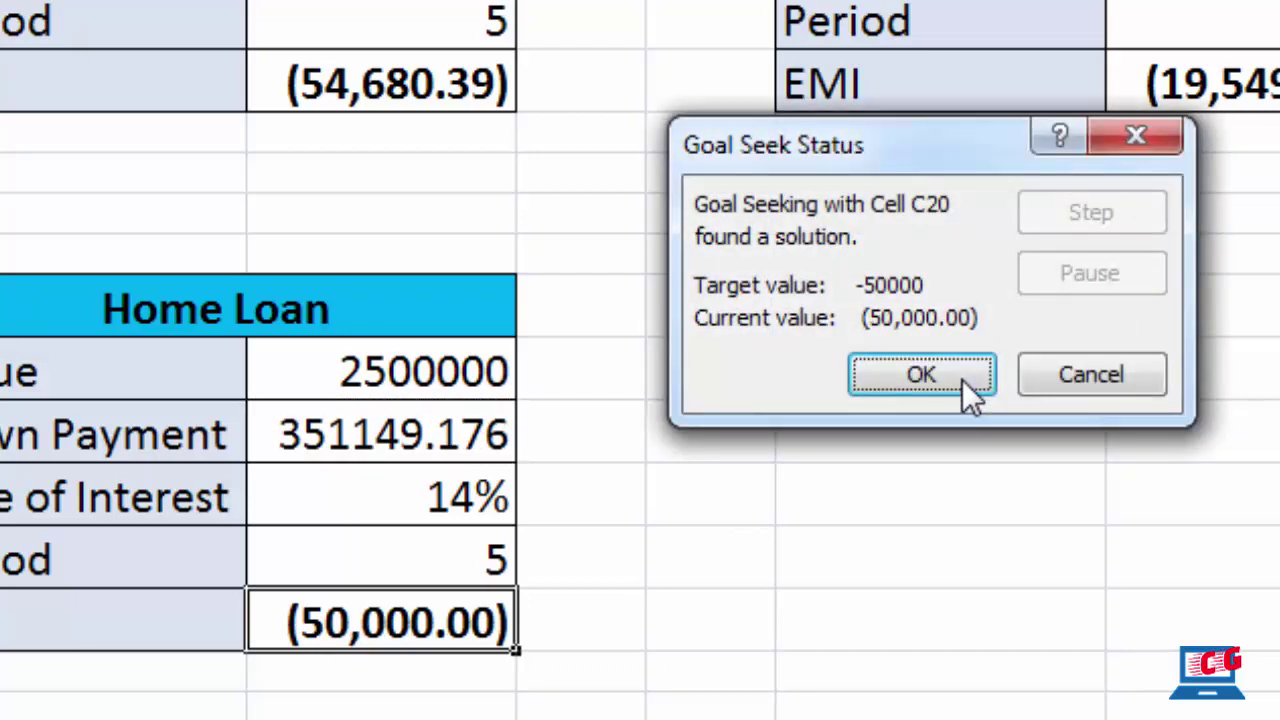
left_click(962, 379)
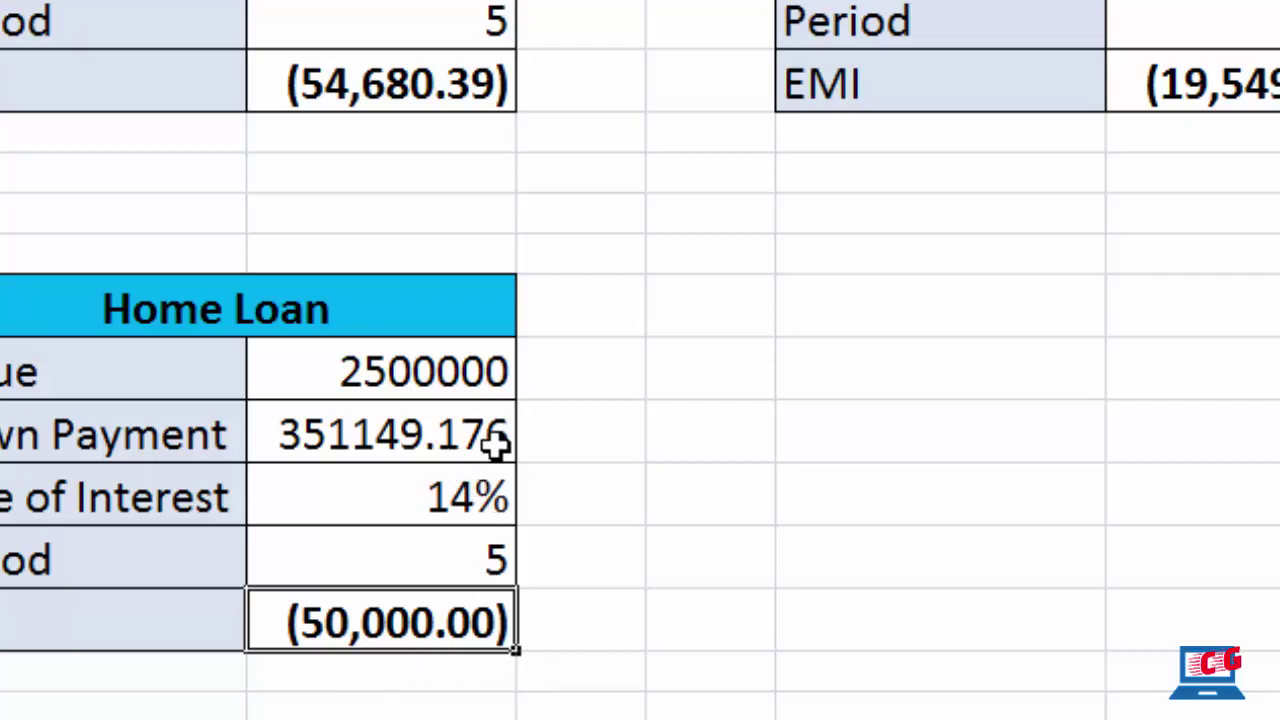
Copy the Start of Month Home Loan table into the empty cells below it.
left_click(802, 352)
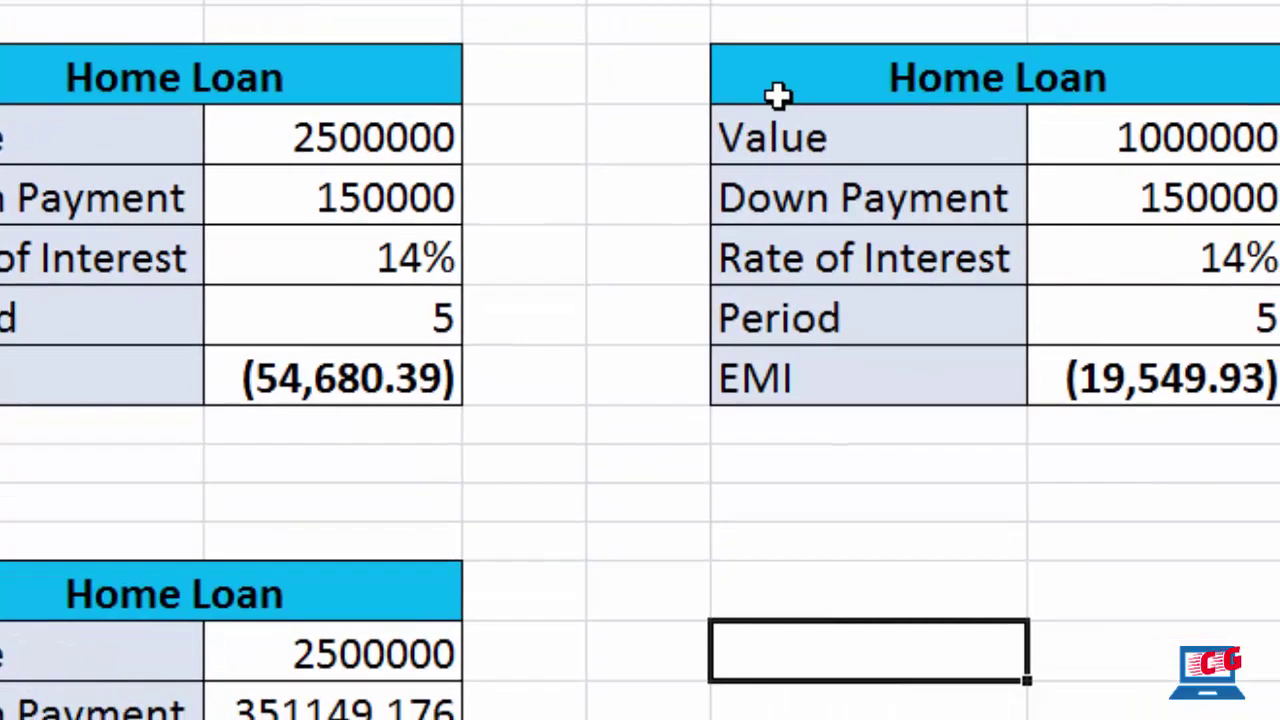
mouse_move(440, 64)
left_mouse_down()
mouse_move(738, 258)
mouse_move(746, 289)
left_mouse_up()
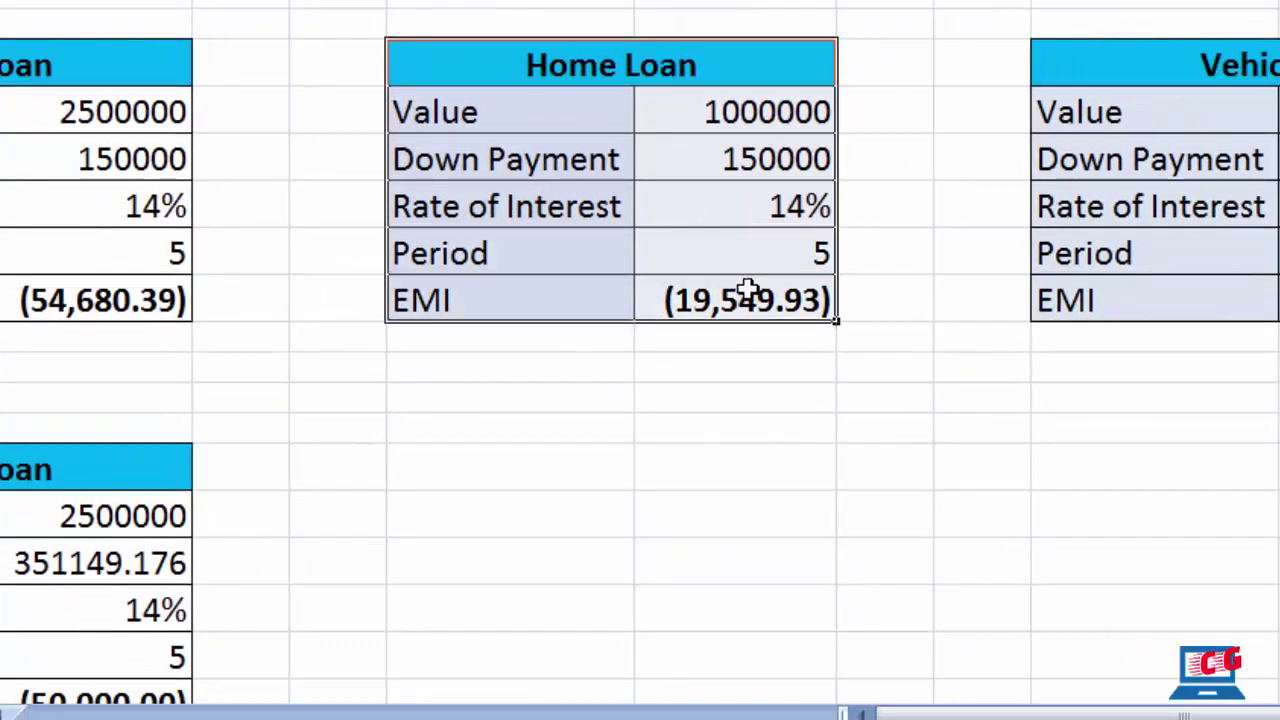
key("ctrl+c")
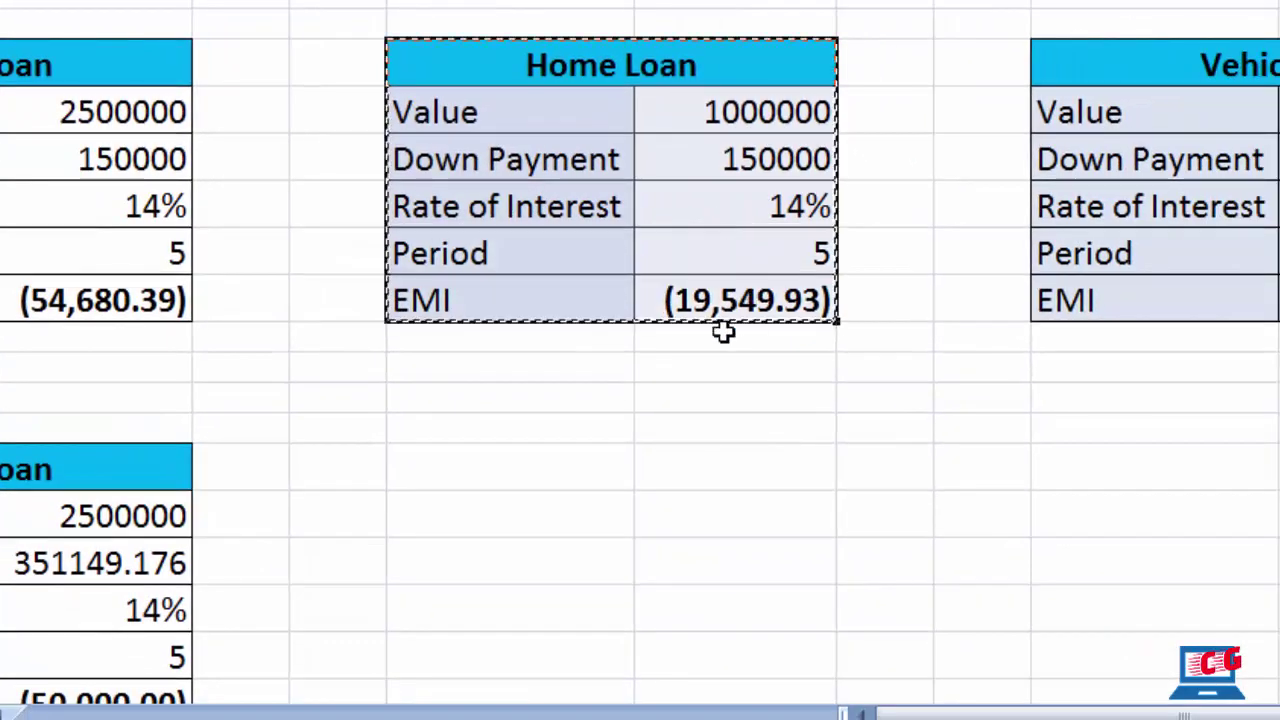
left_click(500, 460)
key("ctrl+v")
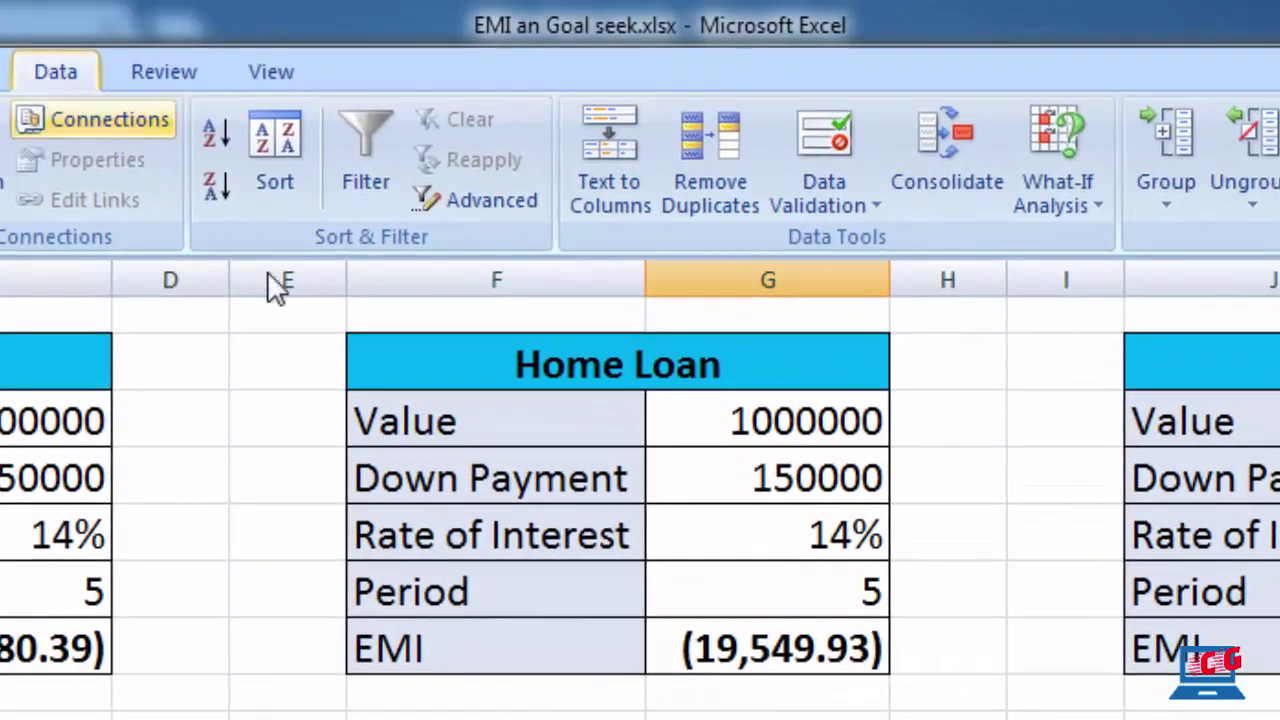
Goal Seek G20 to (50000) by changing G17, giving a down payment of 326079.25.
left_click(1094, 210)
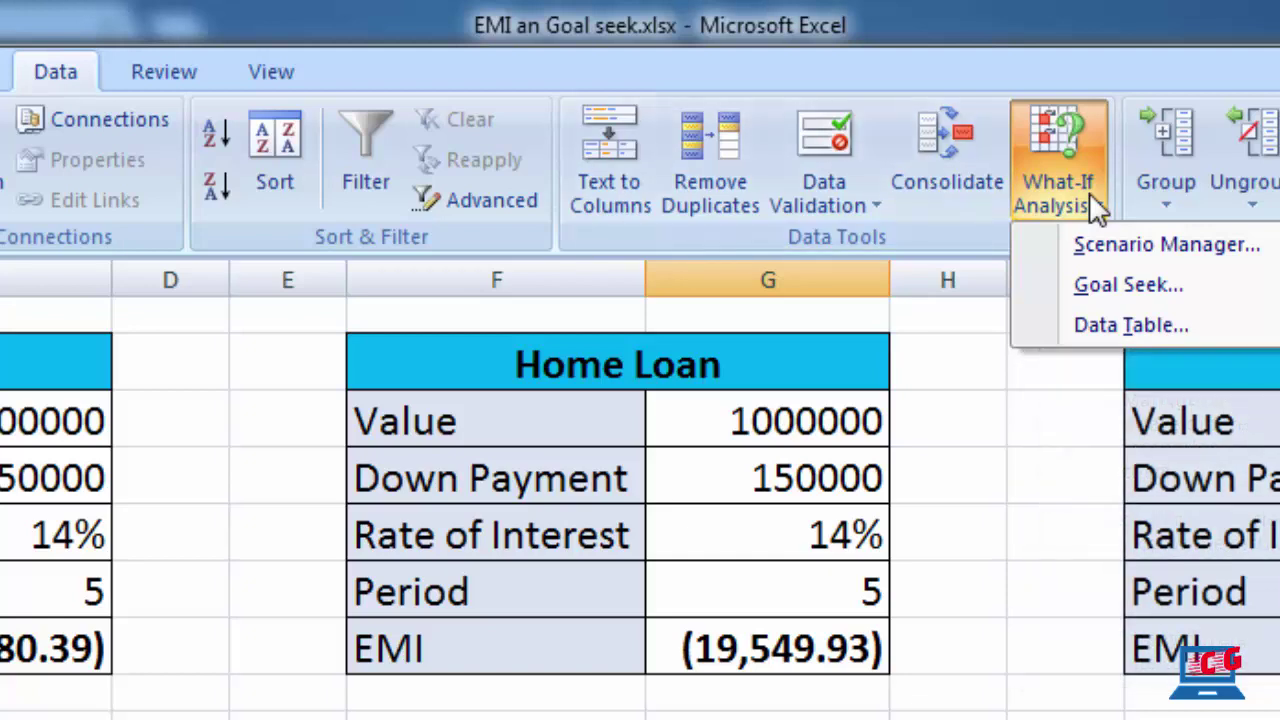
left_click(1199, 293)
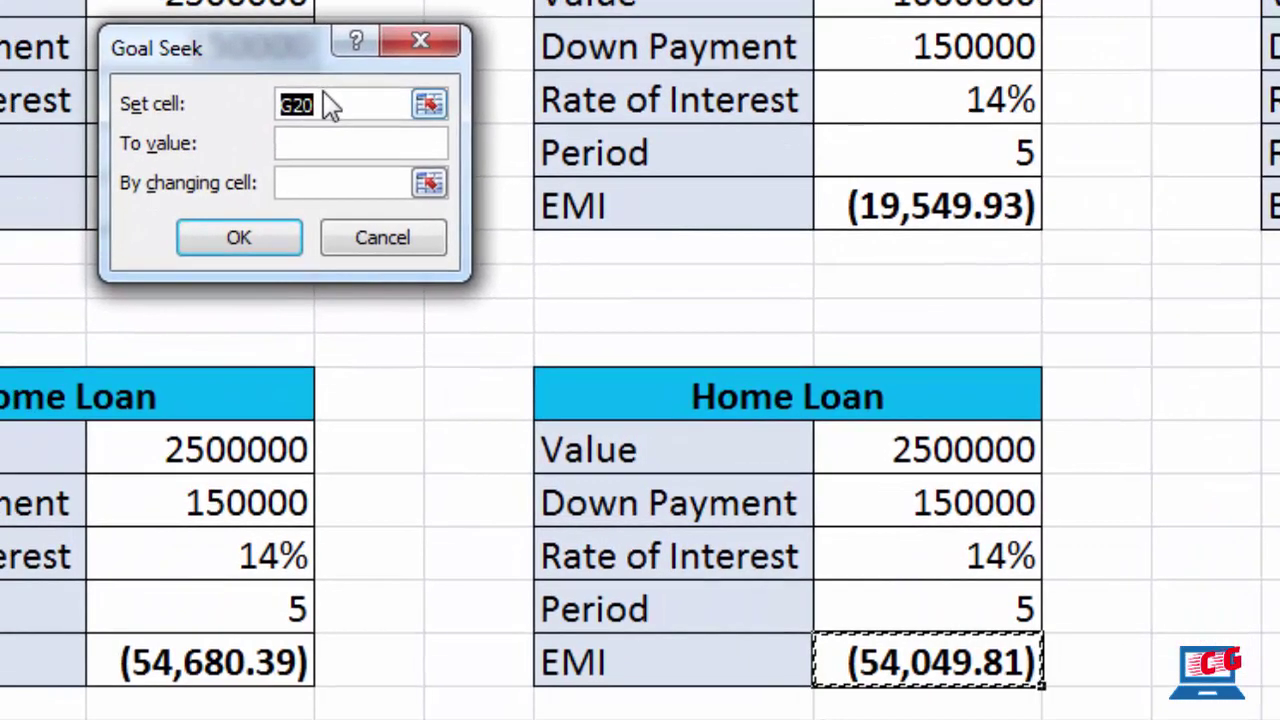
left_click_drag(297, 56, 394, 163)
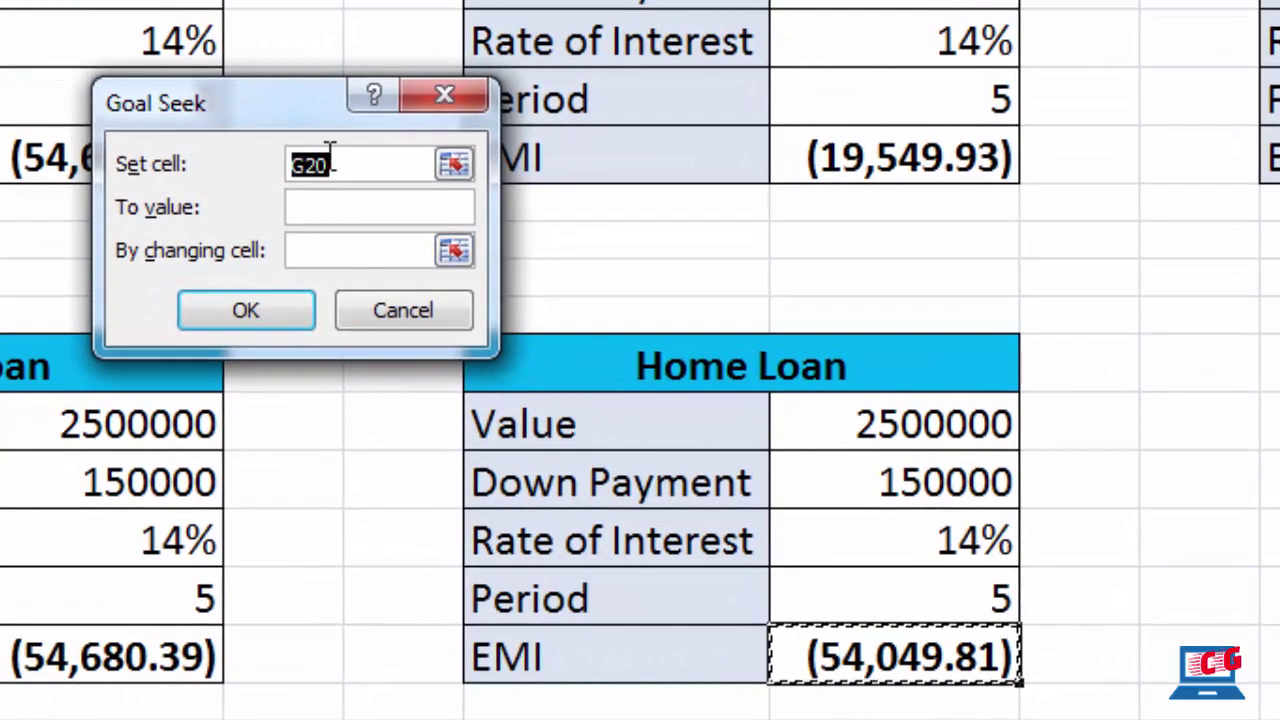
left_click(360, 212)
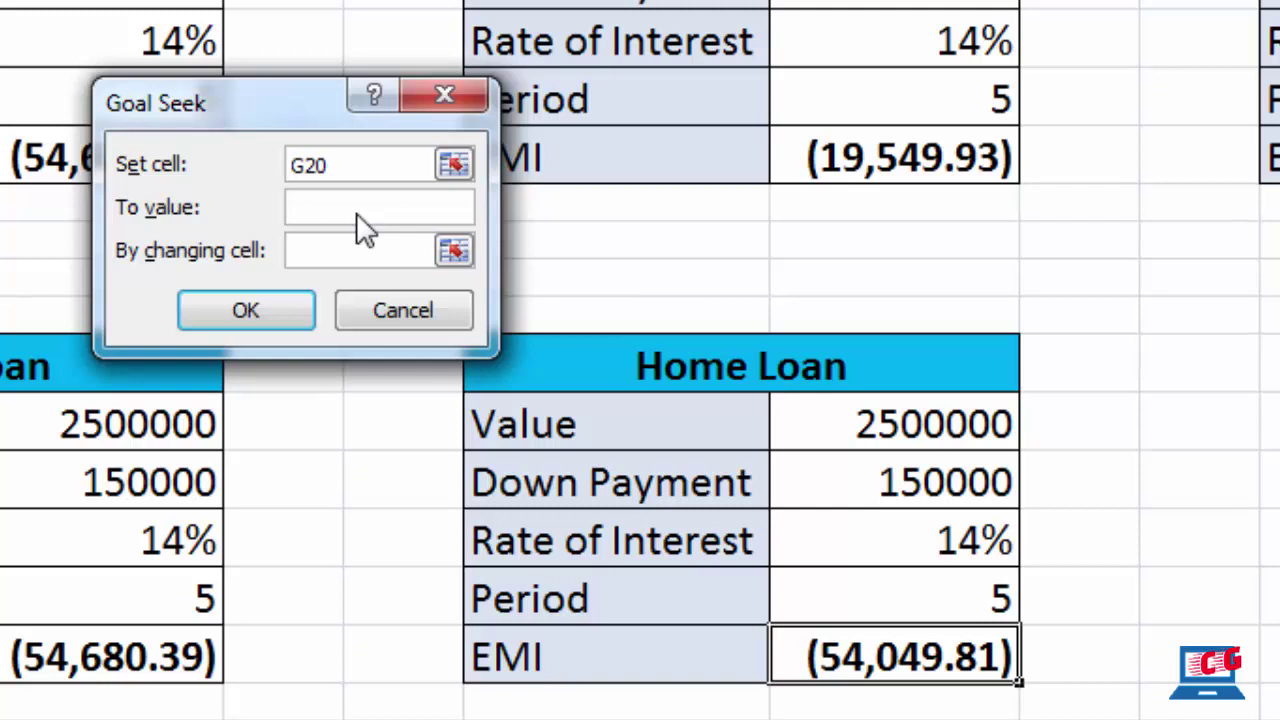
type("(")
type("500")
type("00")
type(")")
left_click(373, 254)
left_click(835, 487)
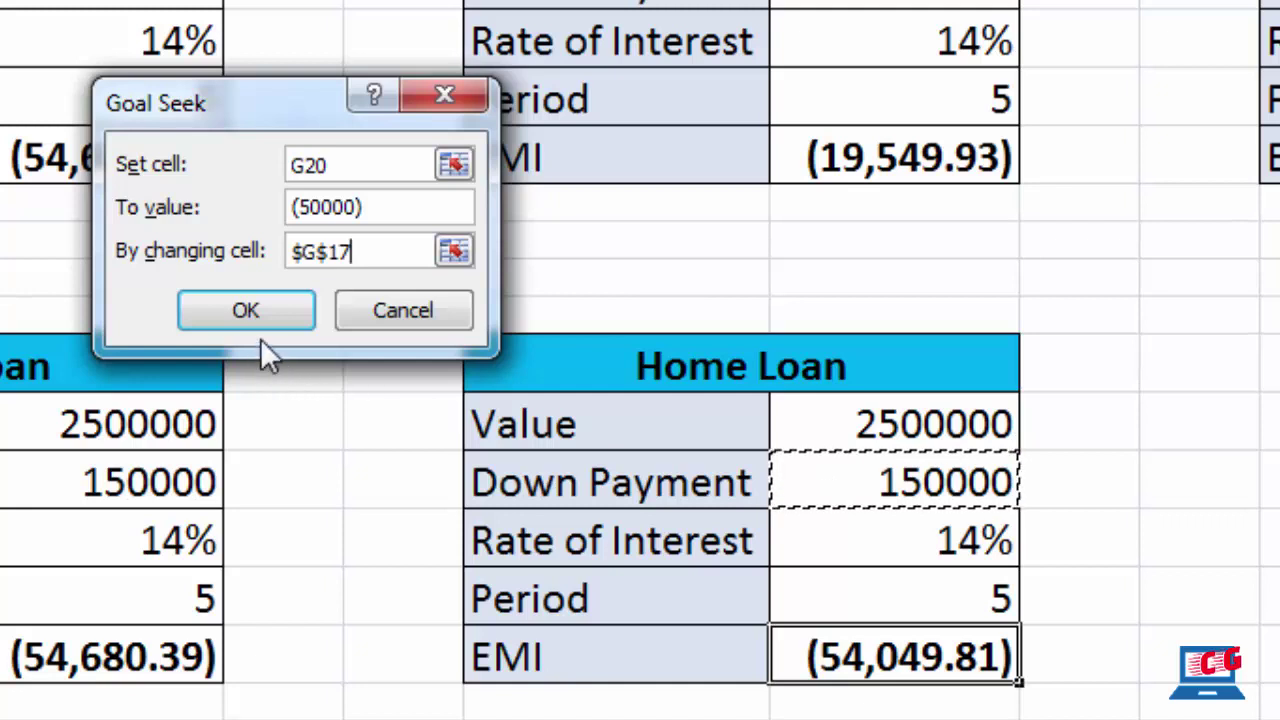
left_click(251, 306)
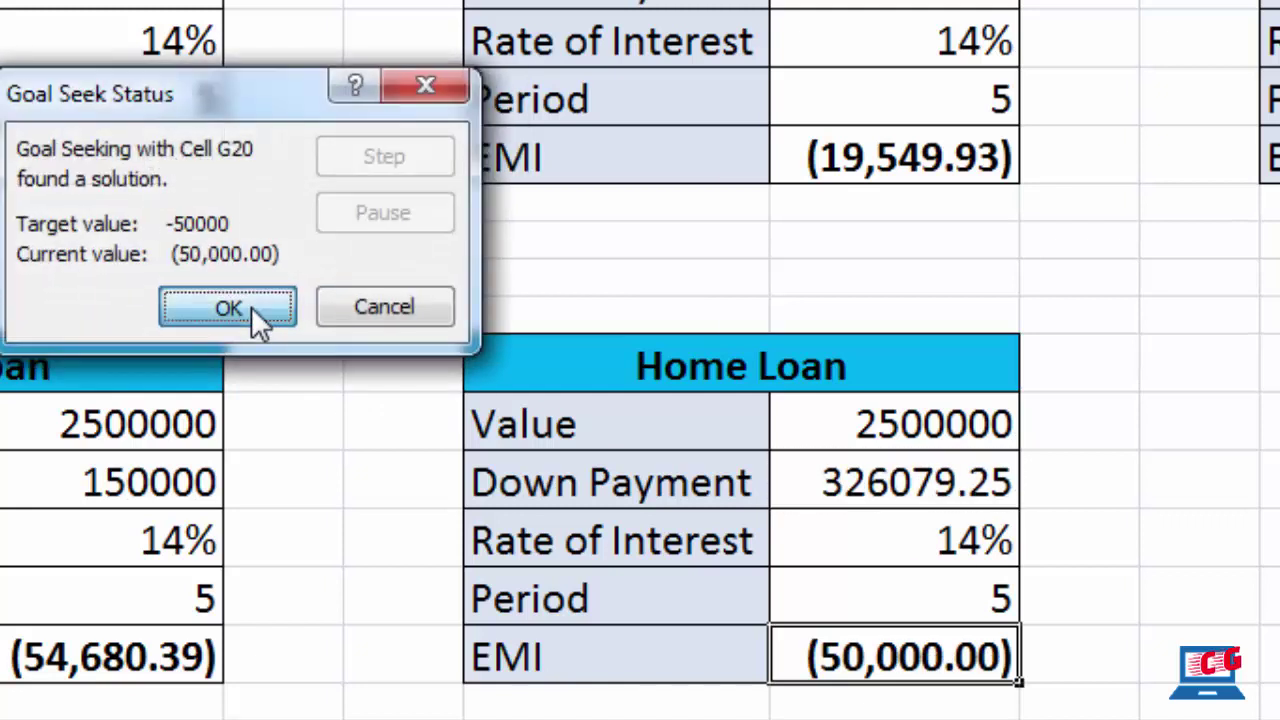
left_click(251, 306)
left_click(1080, 535)
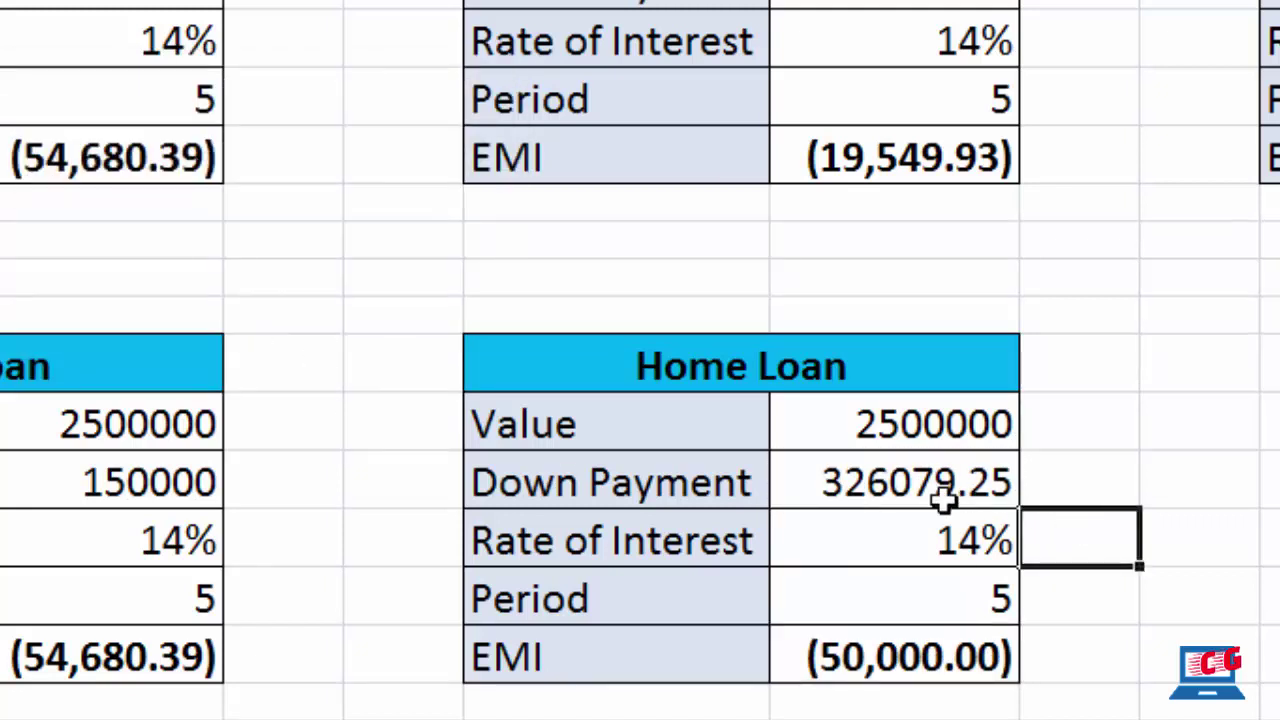
left_click(940, 496)
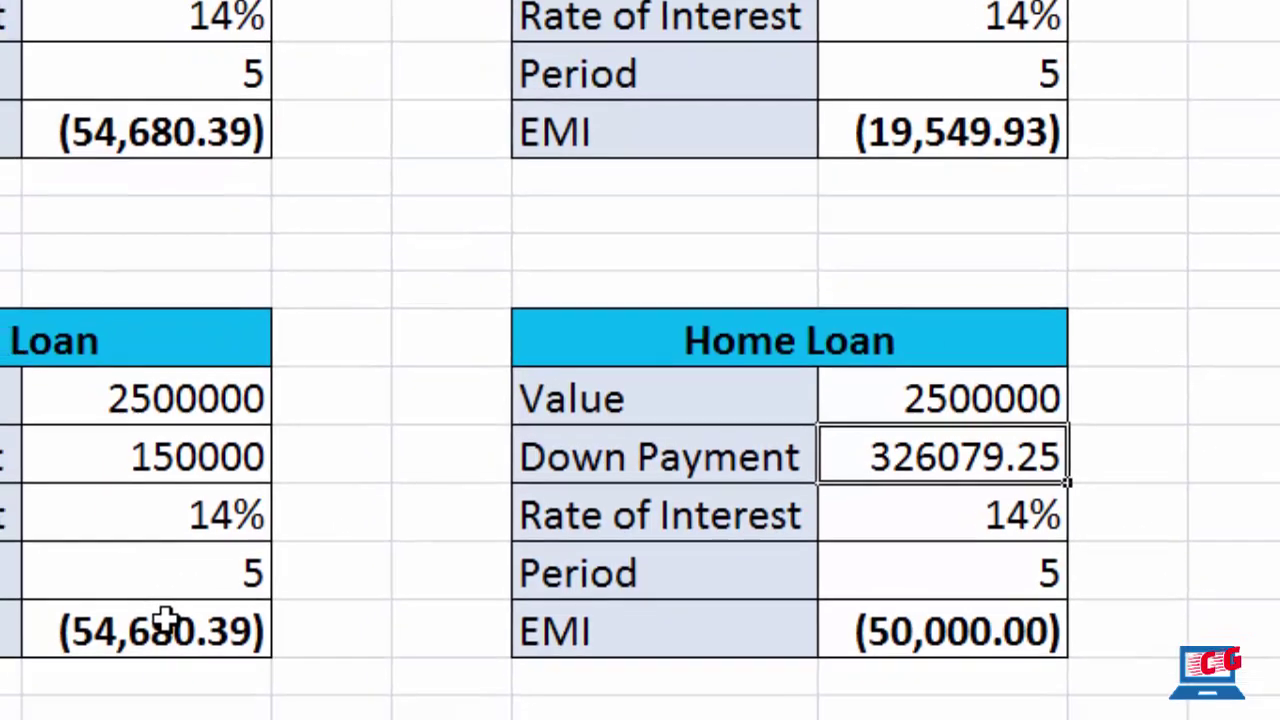
Goal Seek C20 to (50000) by changing C17, giving a down payment of 351149.176.
left_click(112, 652)
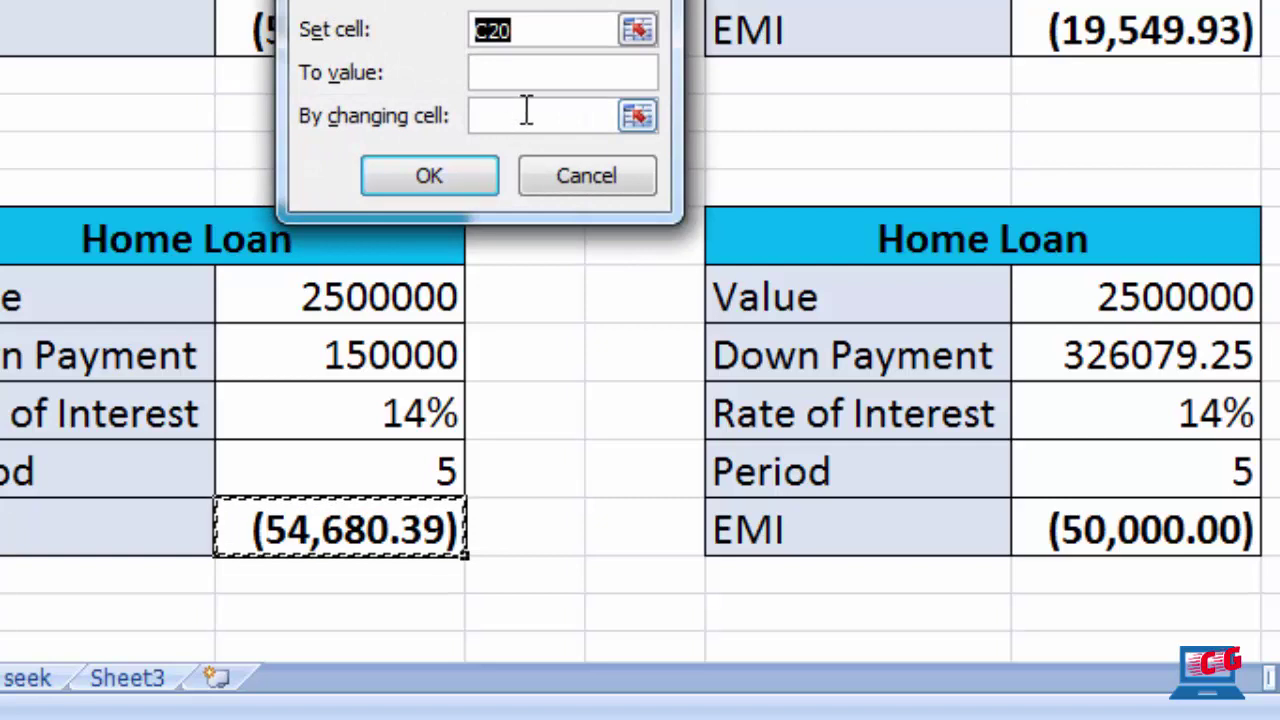
left_click(547, 73)
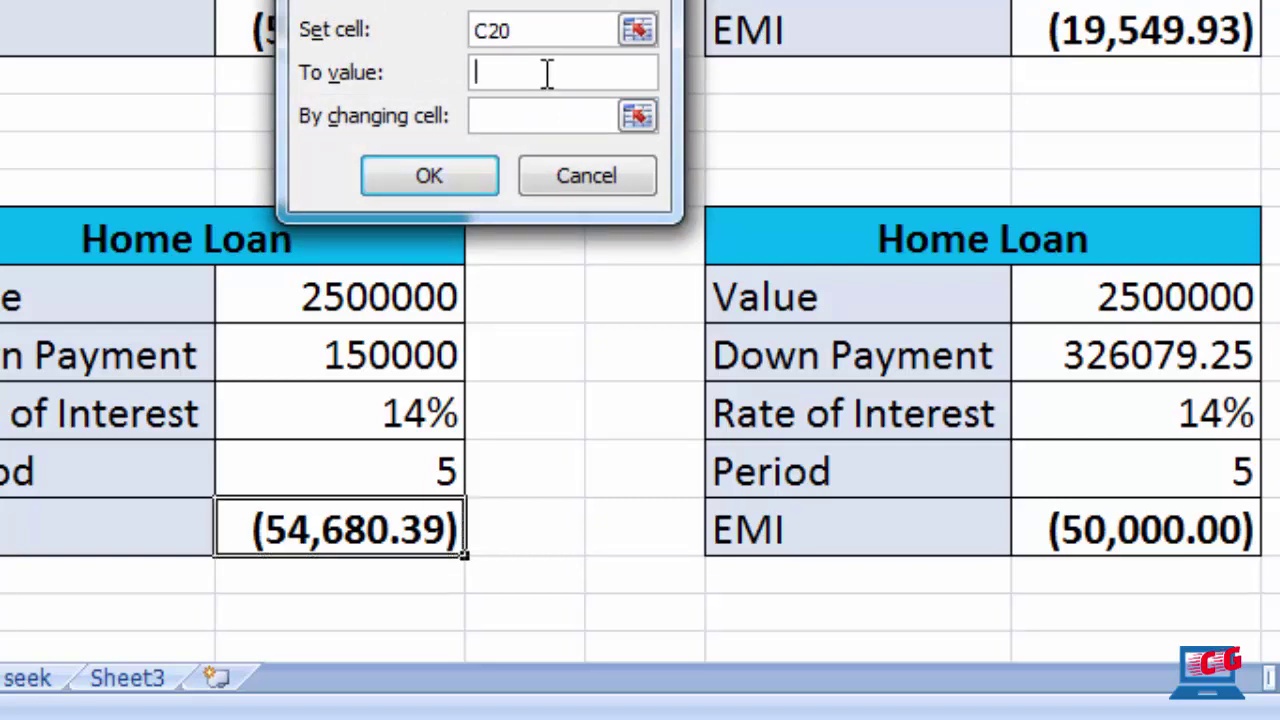
type("(50")
type("000)")
left_click(562, 120)
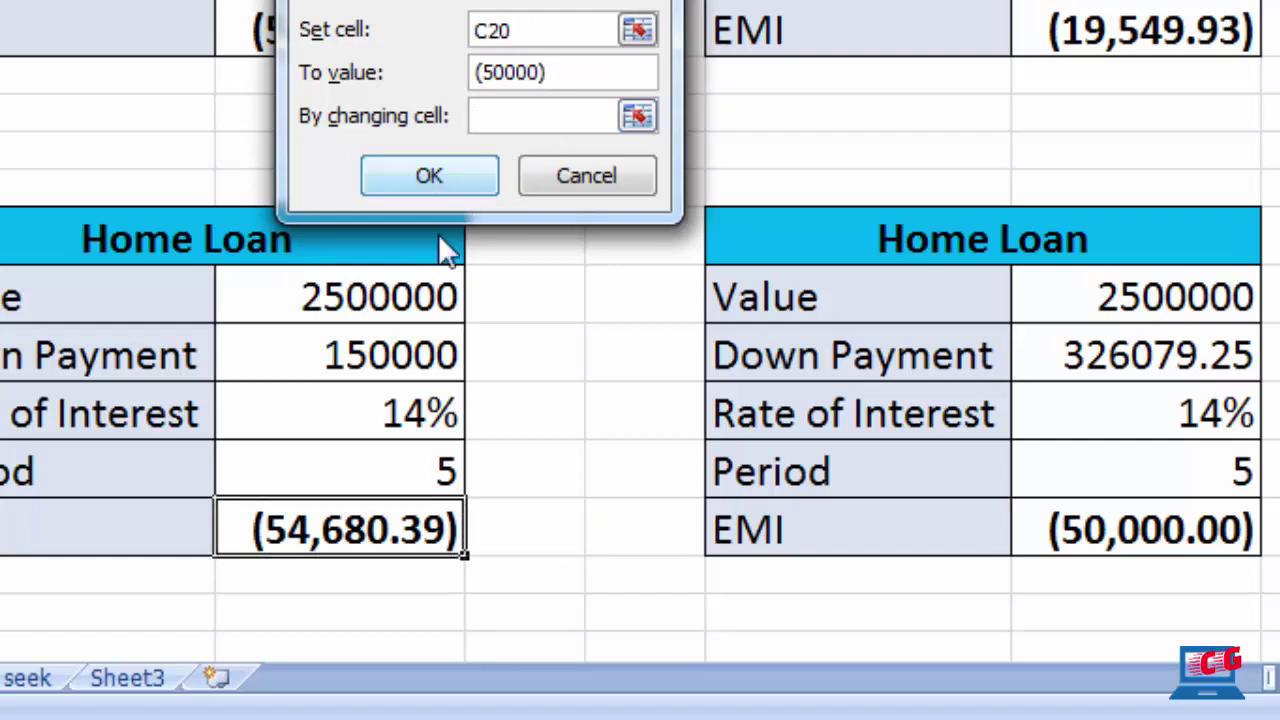
left_click(375, 355)
left_click(429, 177)
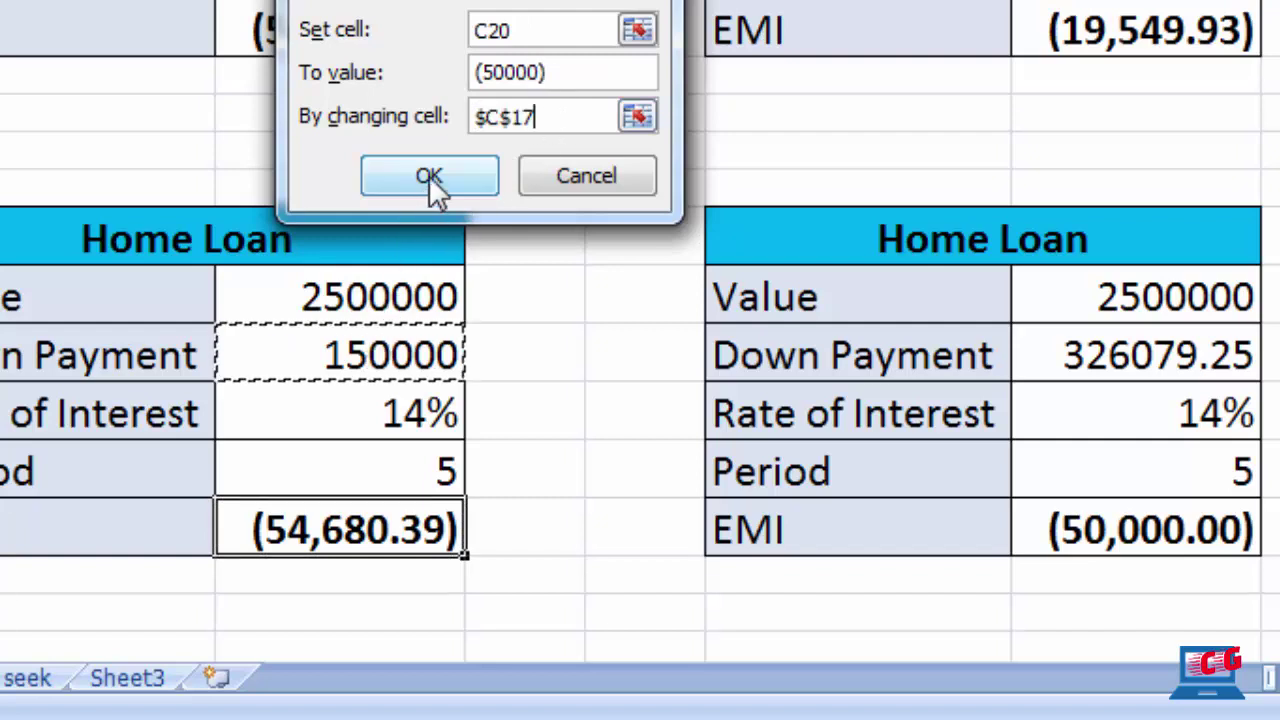
left_click(408, 205)
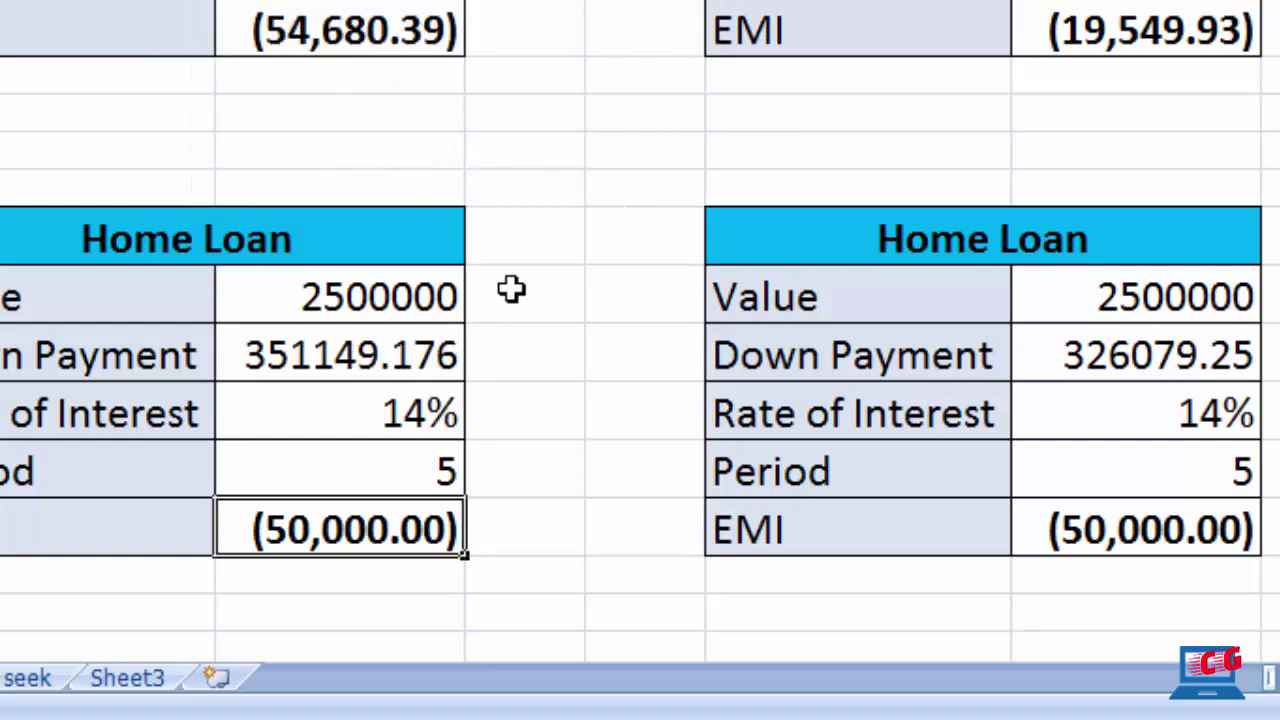
left_click(414, 363)
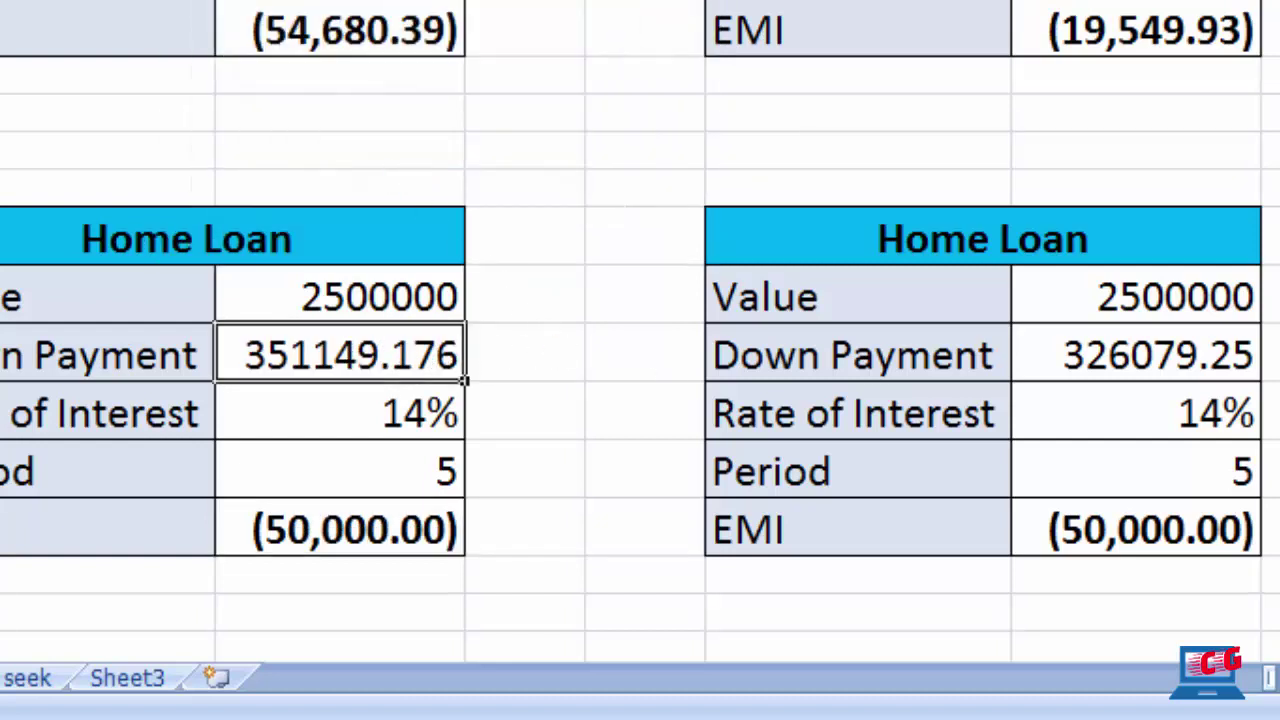
left_click(1190, 358)
left_click(370, 360)
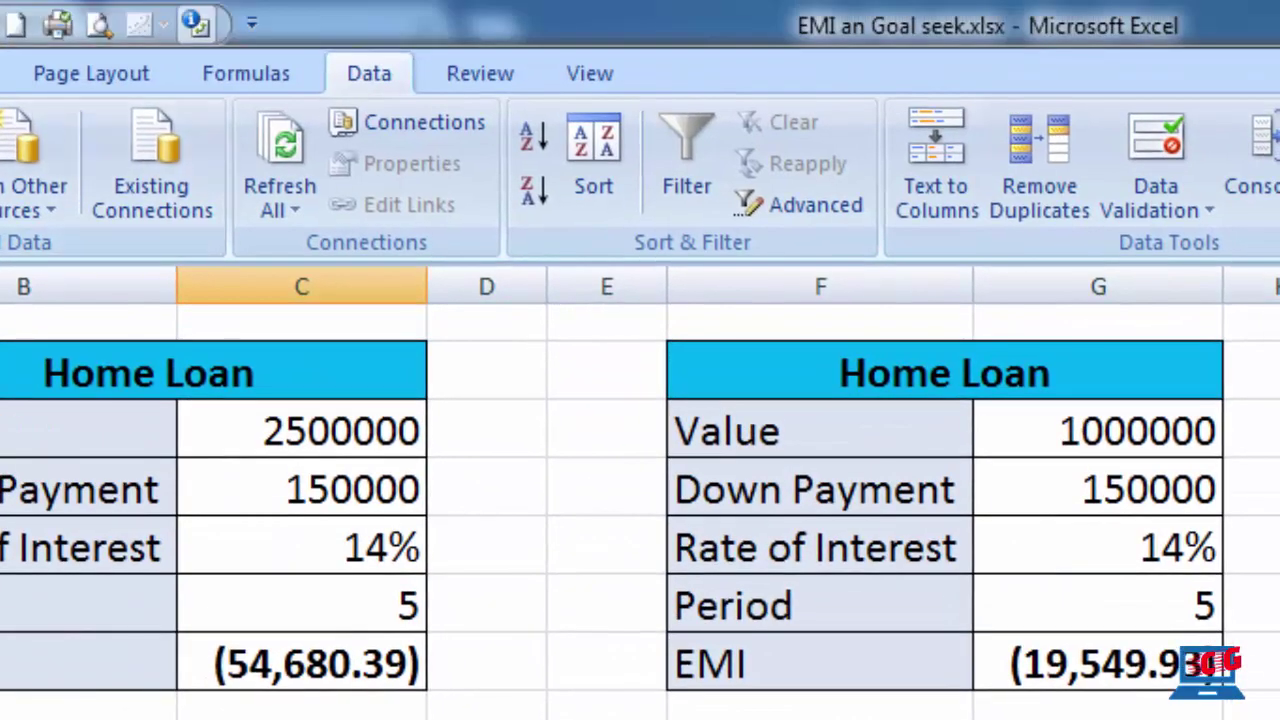
Remove the decimals from C17 and G17 so they show 351149 and 326079.
key("alt+h")
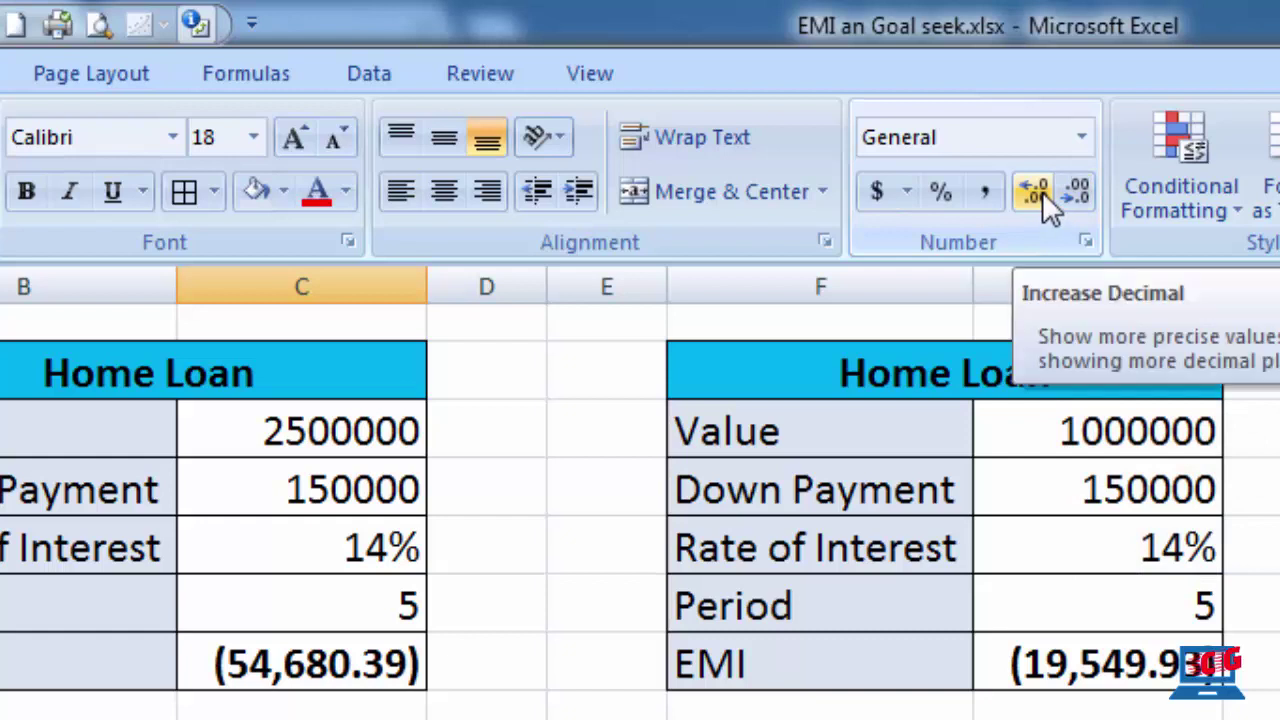
left_click(1072, 189)
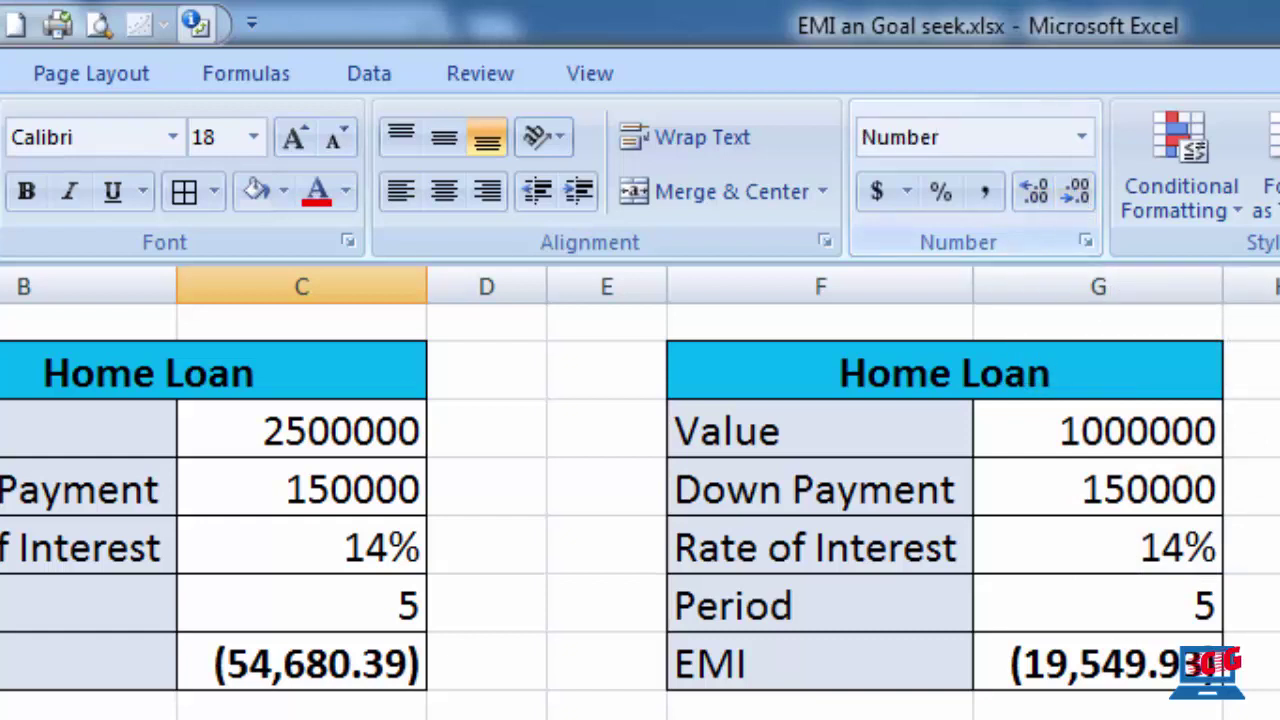
left_click(1098, 430)
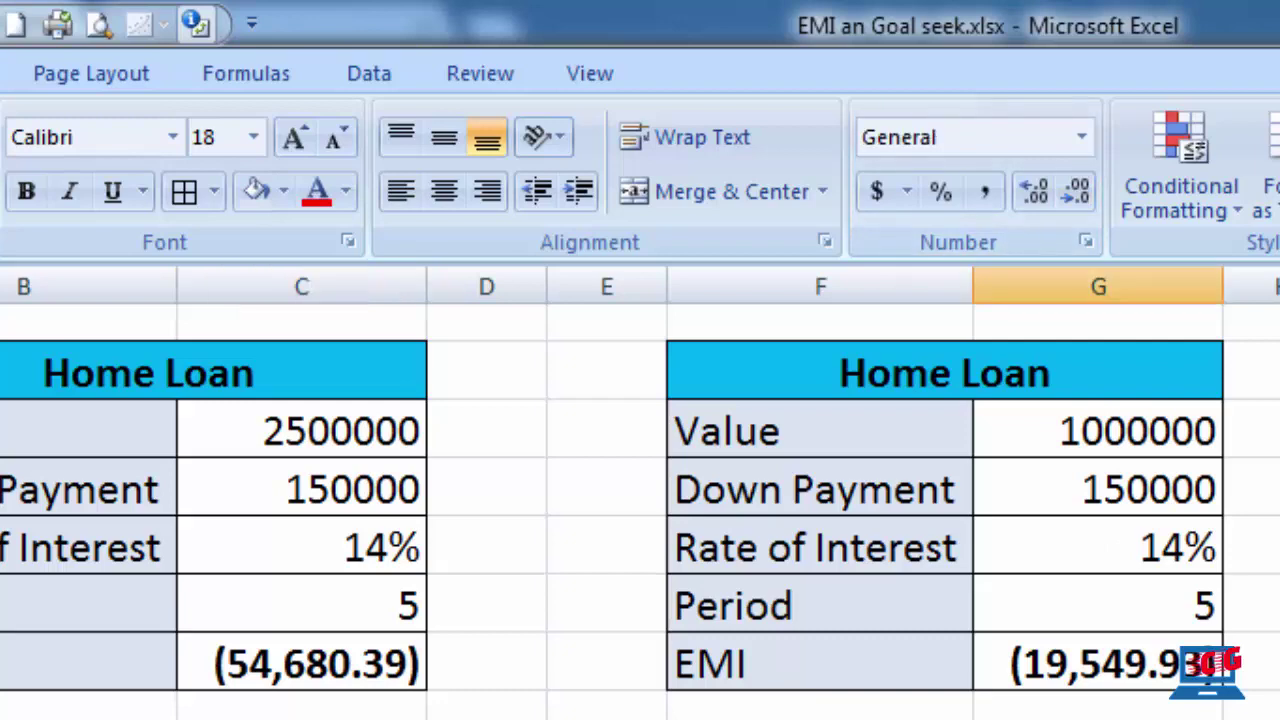
left_click(1087, 187)
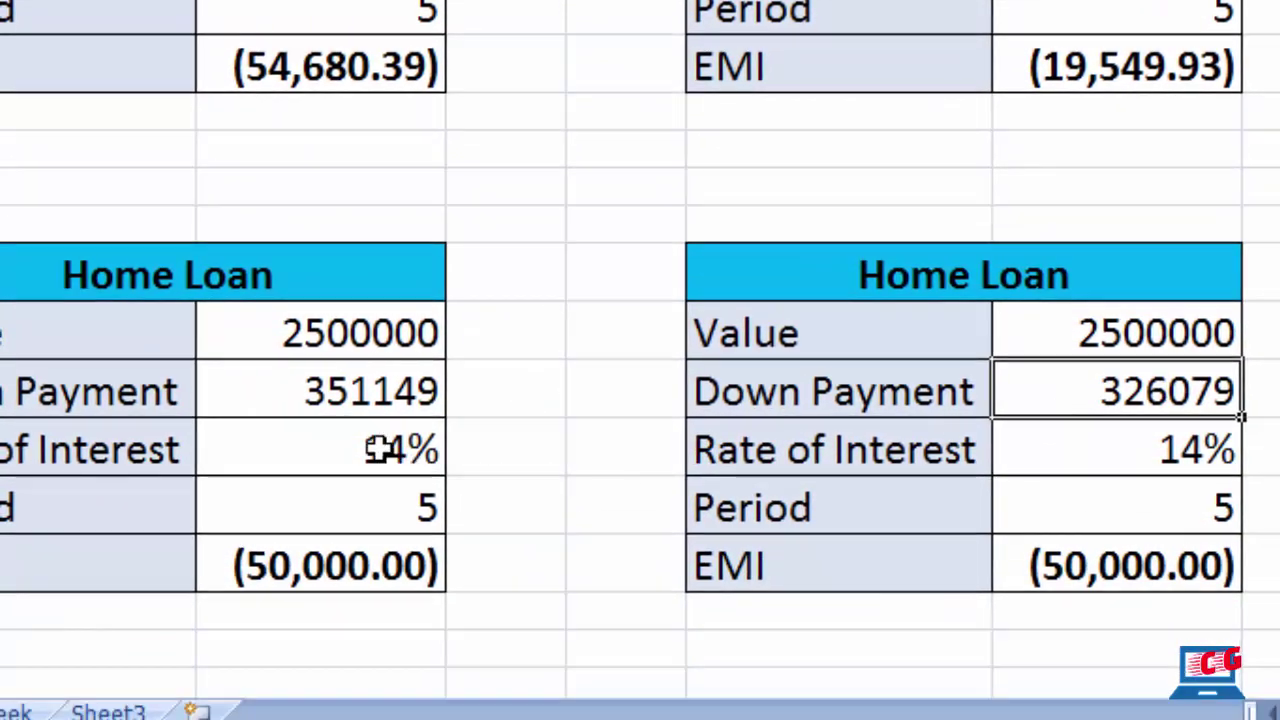
left_click(320, 400)
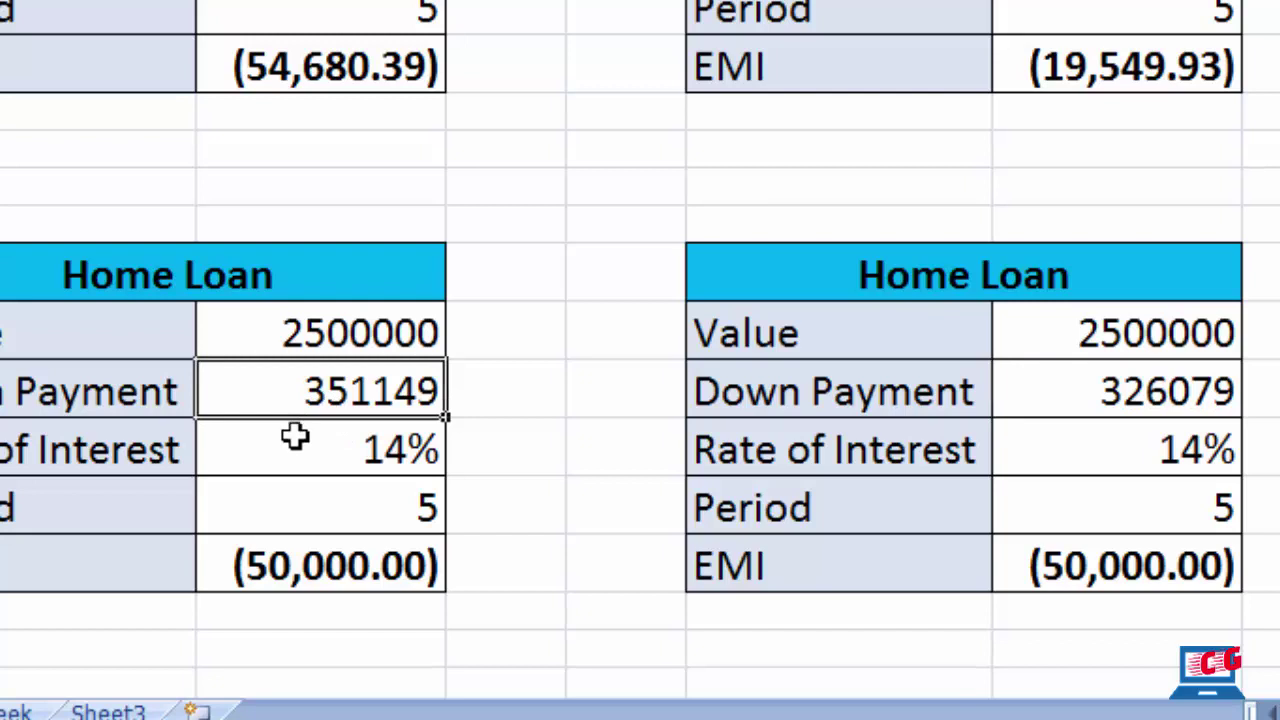